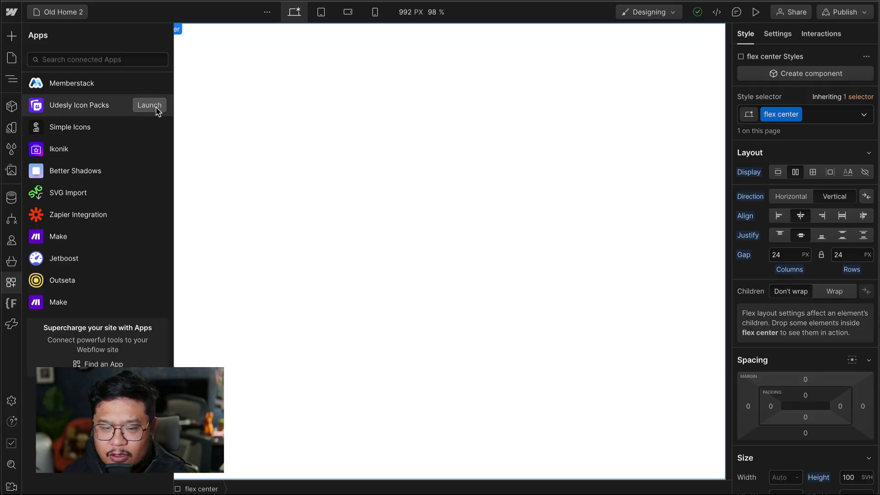
# Step: Launch Udesly Icon Packs and search Heroicons for 'Help' in both Solid and Outline styles
pyautogui.click(150, 105)
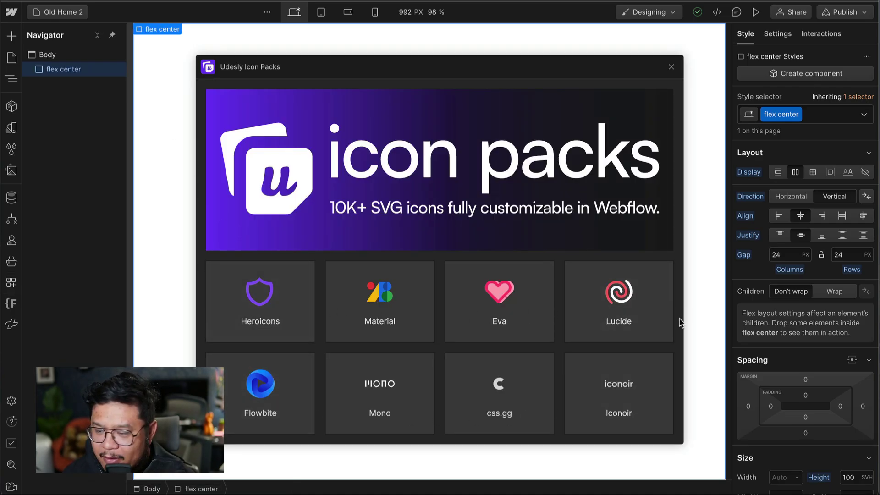
pyautogui.click(280, 300)
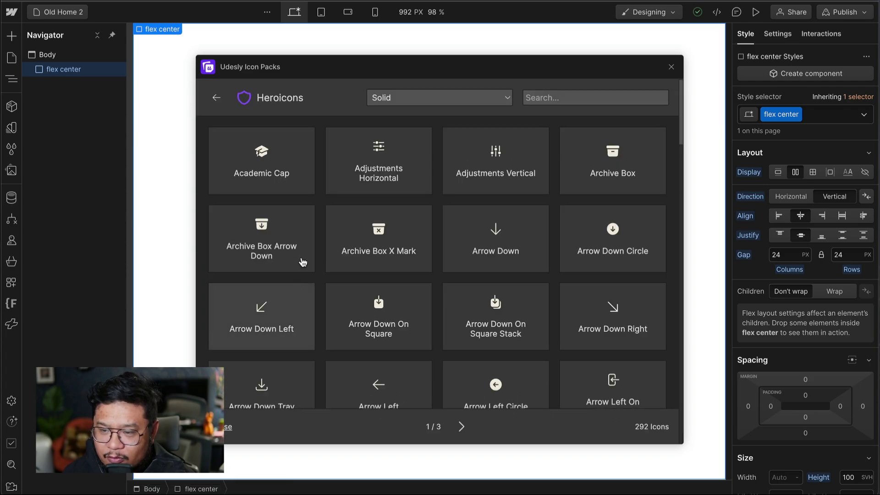
pyautogui.click(417, 97)
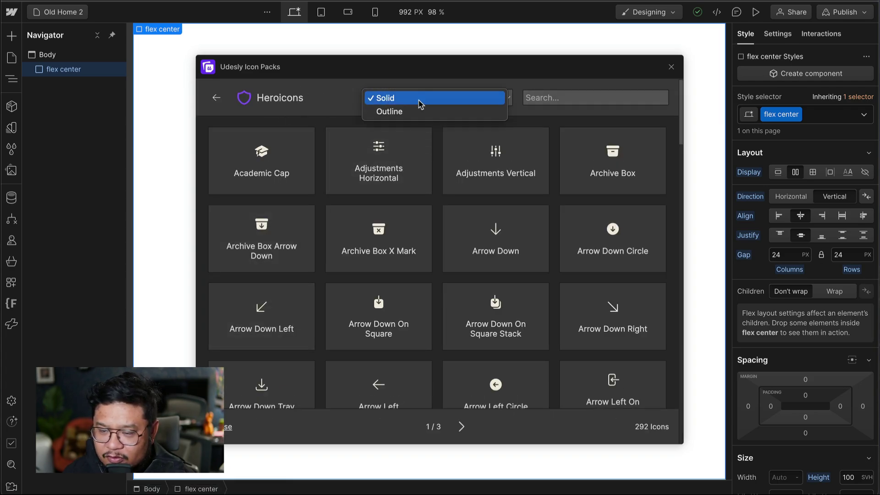
pyautogui.click(342, 87)
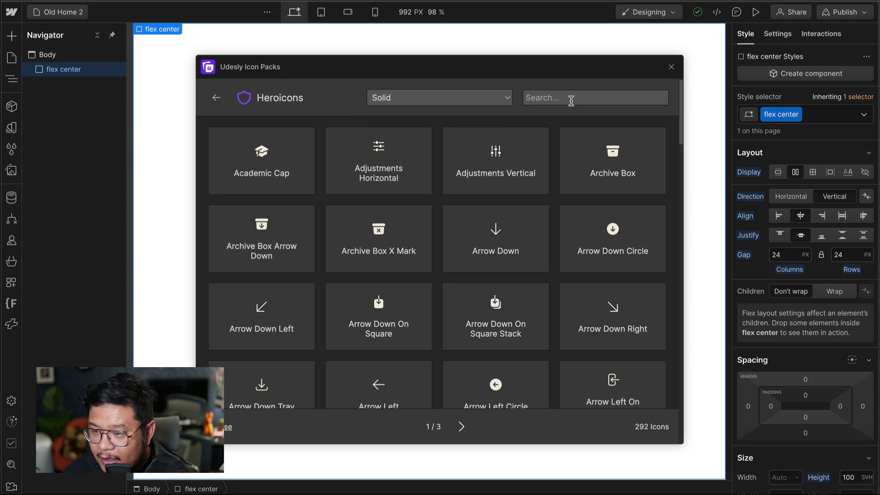
pyautogui.write('Help')
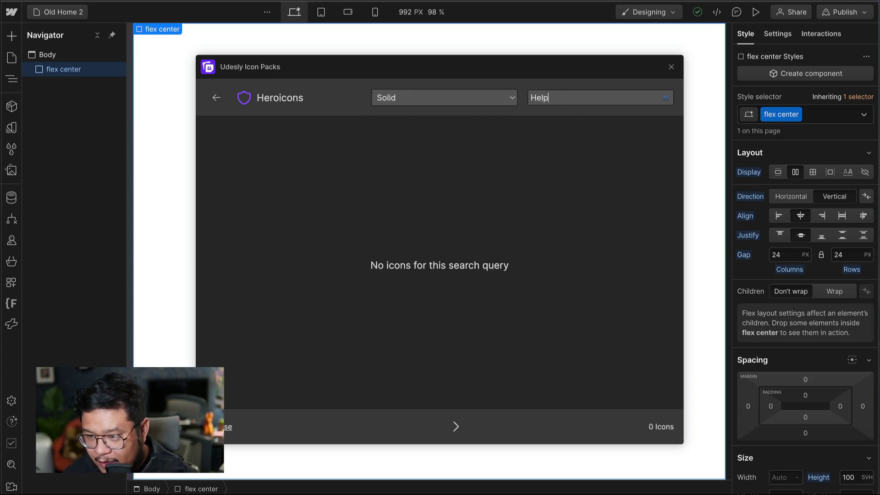
pyautogui.click(488, 98)
pyautogui.click(426, 114)
pyautogui.click(544, 98)
pyautogui.write('Help')
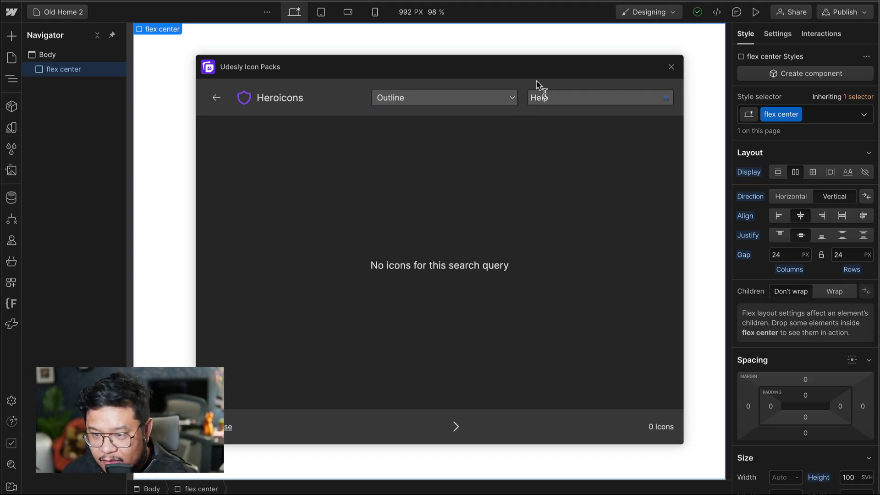
# Step: Search the Material pack for 'Help' and insert its Help icon into flex center
pyautogui.click(212, 99)
pyautogui.click(384, 304)
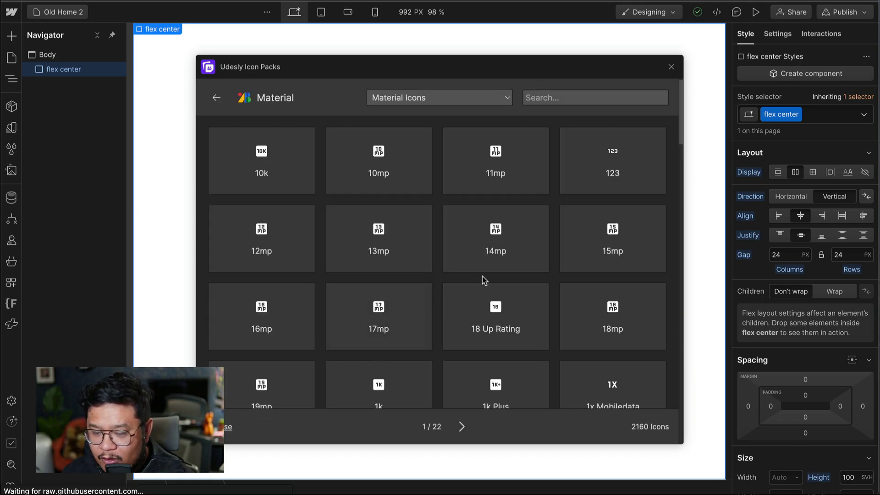
pyautogui.click(538, 96)
pyautogui.write('Help')
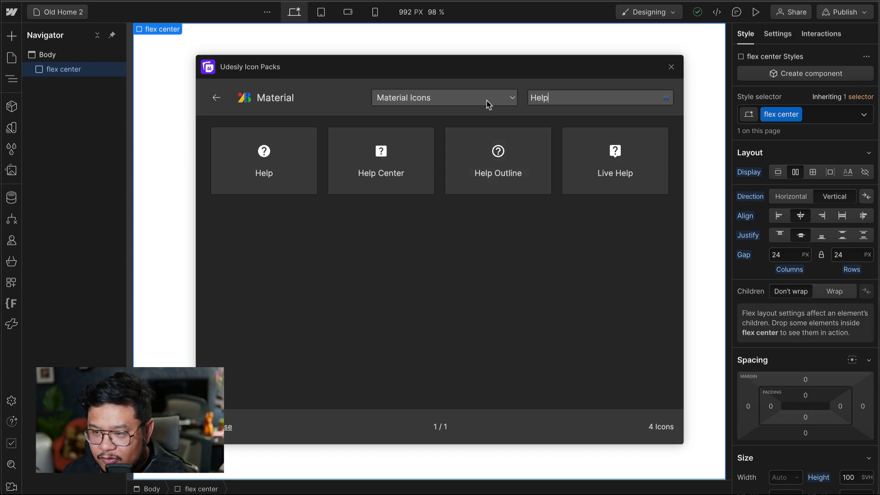
pyautogui.click(285, 166)
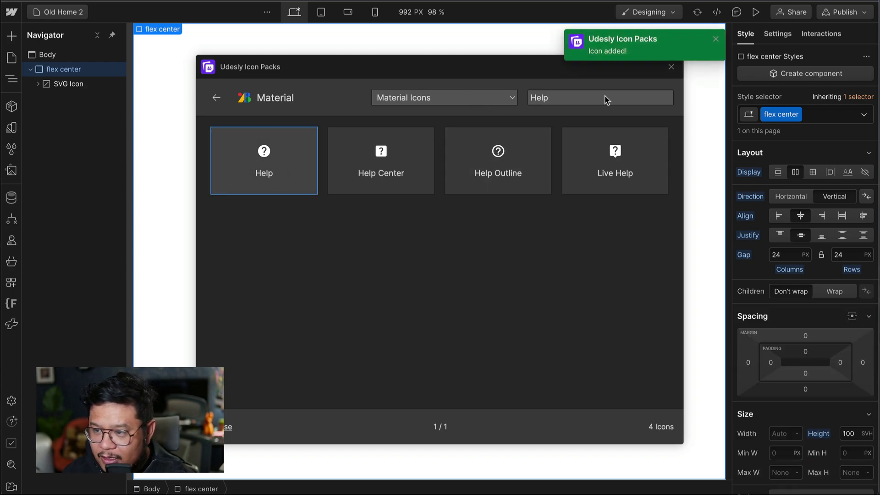
# Step: Select the inserted SVG Icon, close the icon packs window, and inspect its two Path elements
pyautogui.click(55, 86)
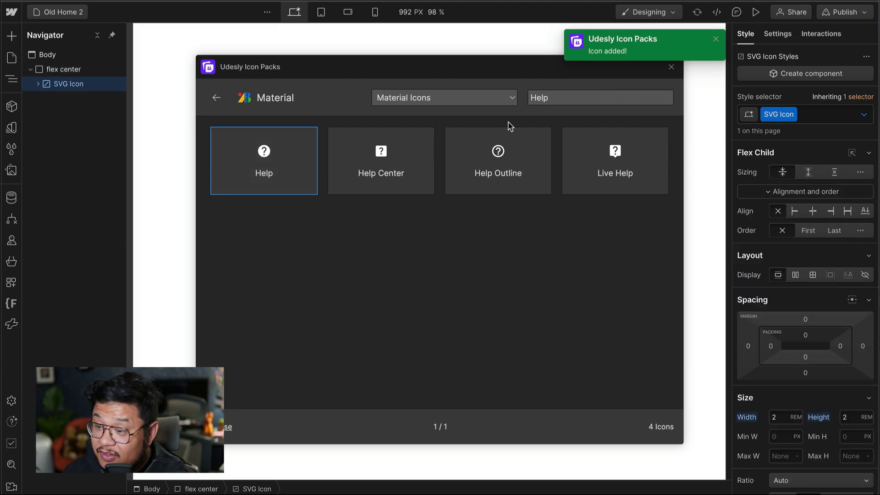
pyautogui.click(671, 67)
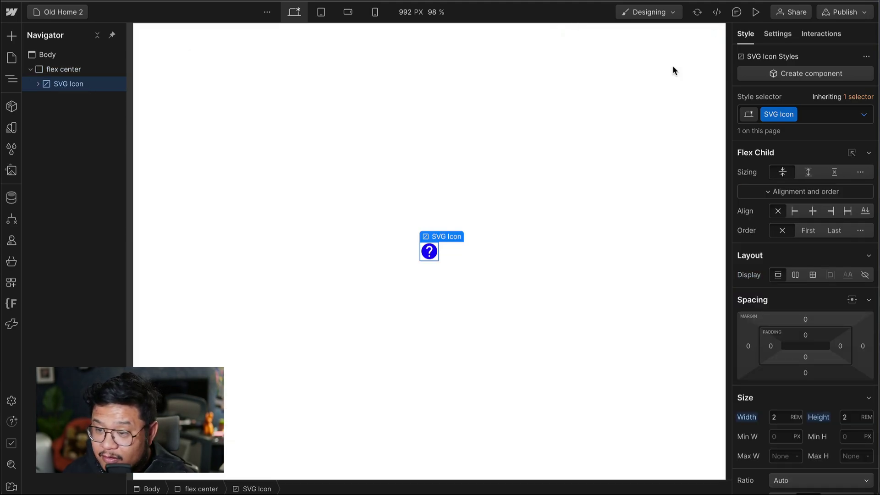
pyautogui.click(779, 35)
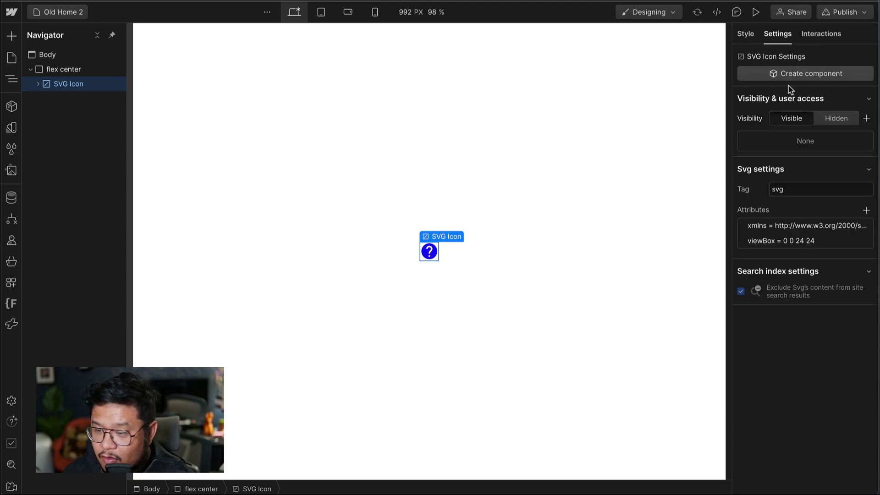
pyautogui.click(38, 83)
pyautogui.click(66, 98)
pyautogui.click(68, 113)
pyautogui.click(68, 98)
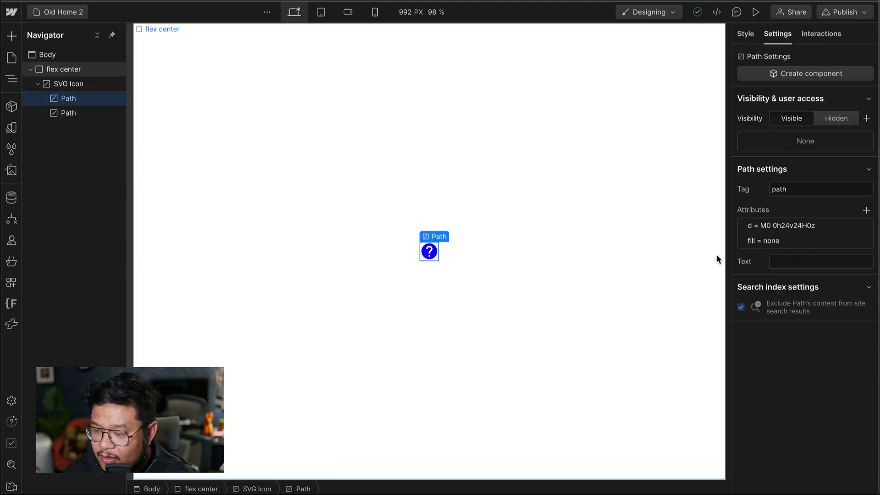
pyautogui.click(71, 113)
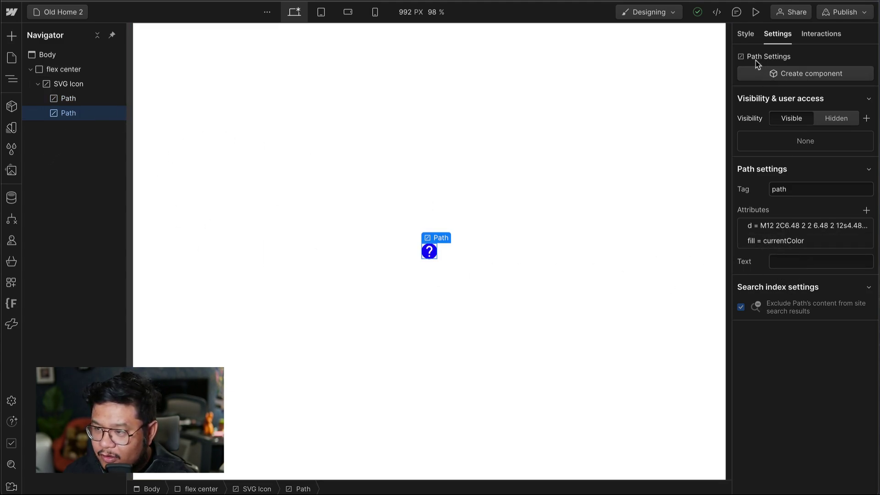
pyautogui.click(93, 86)
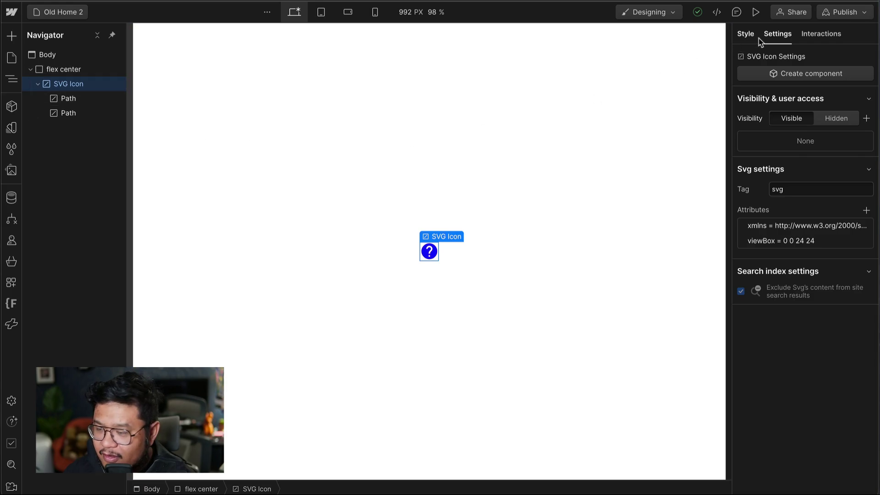
# Step: Change the icon's typography colour to a deeper blue, #0d00ff
pyautogui.click(745, 34)
pyautogui.scroll(-9, 785, 366)
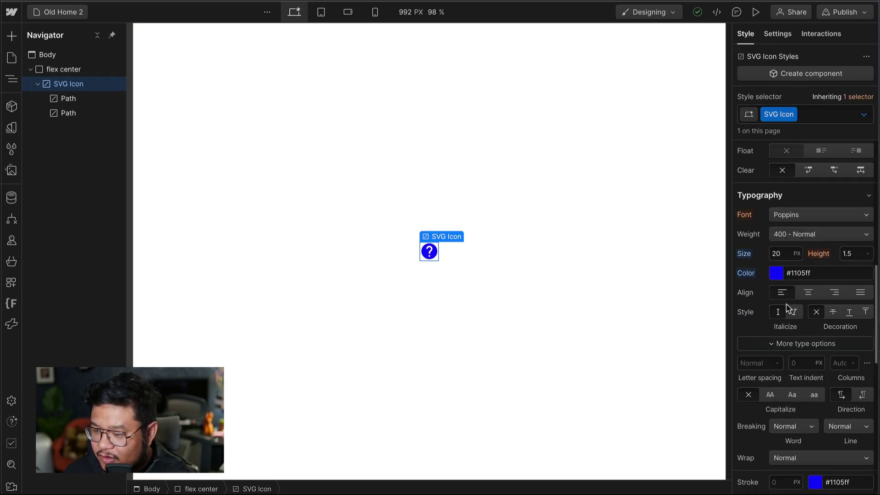
pyautogui.click(776, 273)
pyautogui.moveTo(800, 341); pyautogui.dragTo(859, 262)
pyautogui.click(859, 262)
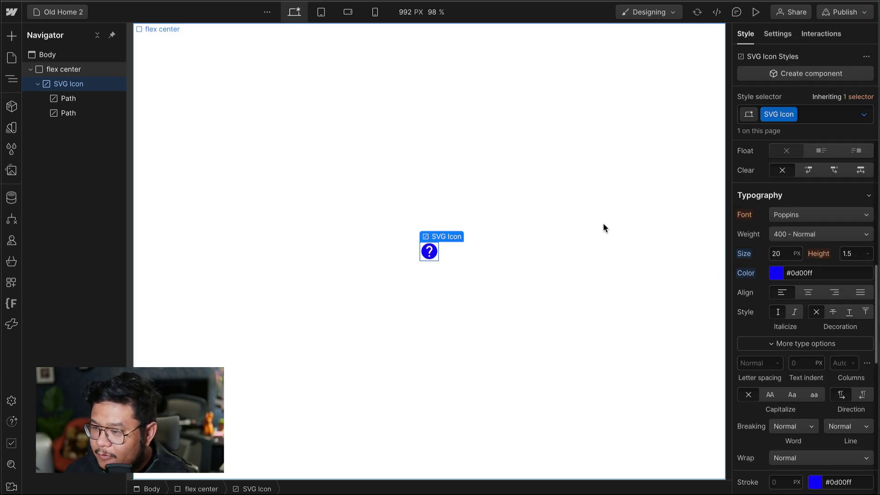
# Step: Size the icon to 5 × 5 REM and bring up the Apps list
pyautogui.scroll(6, 821, 229)
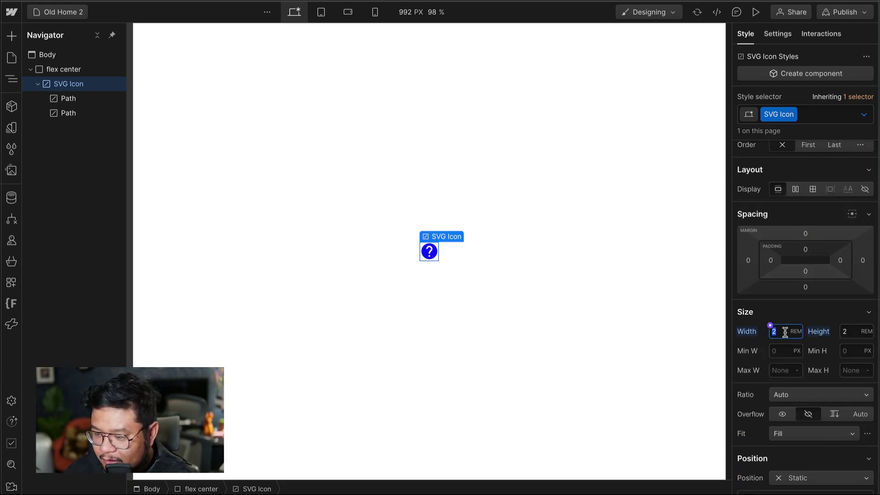
pyautogui.write('5')
pyautogui.press('Tab')
pyautogui.write('5')
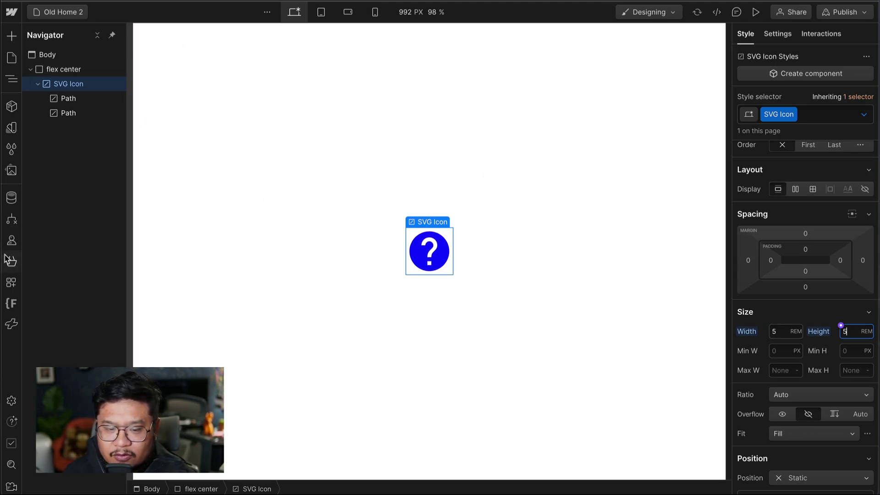
pyautogui.click(11, 281)
# Step: Relaunch Udesly Icon Packs and search the Eva pack for 'Help' in Fill and Outline styles
pyautogui.click(148, 104)
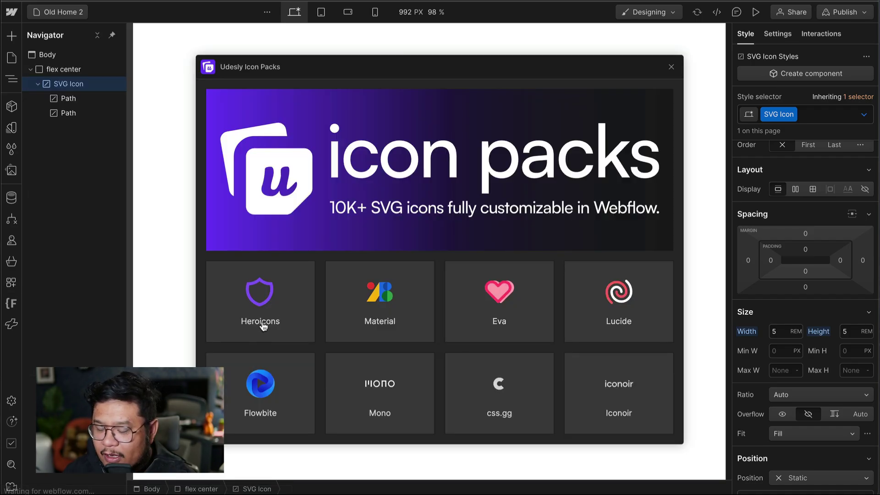
pyautogui.click(478, 317)
pyautogui.click(456, 96)
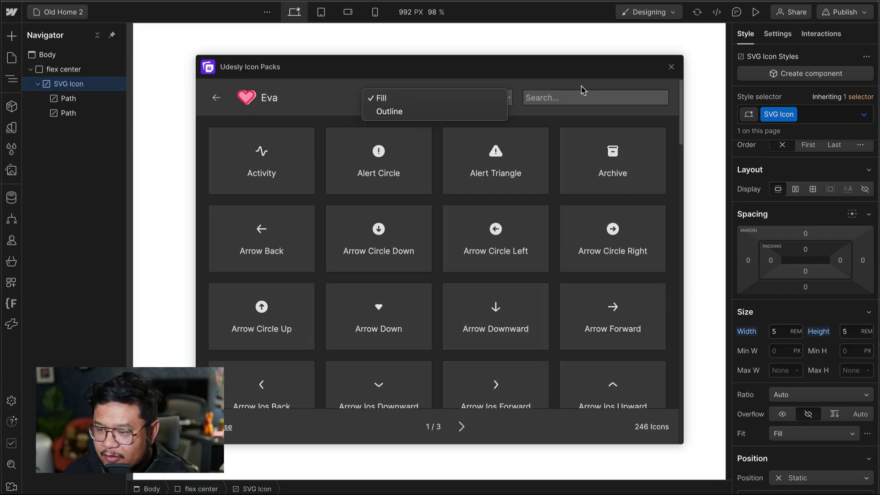
pyautogui.click(594, 98)
pyautogui.write('Help')
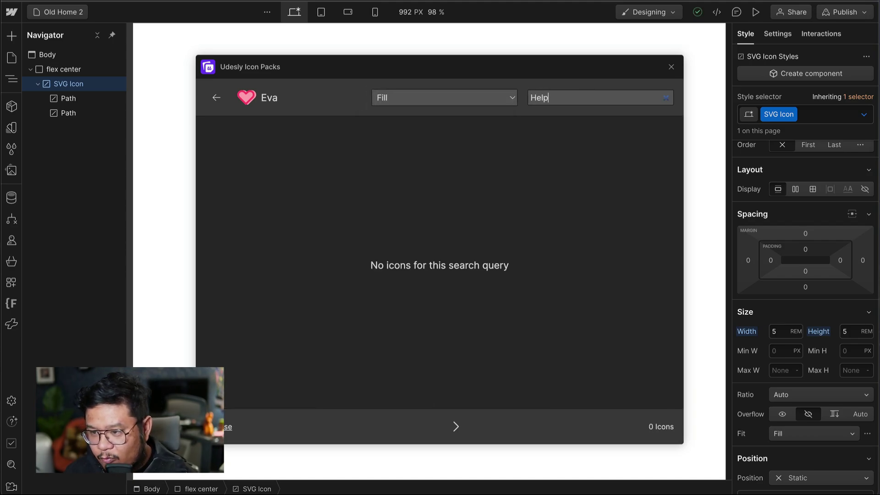
pyautogui.click(463, 98)
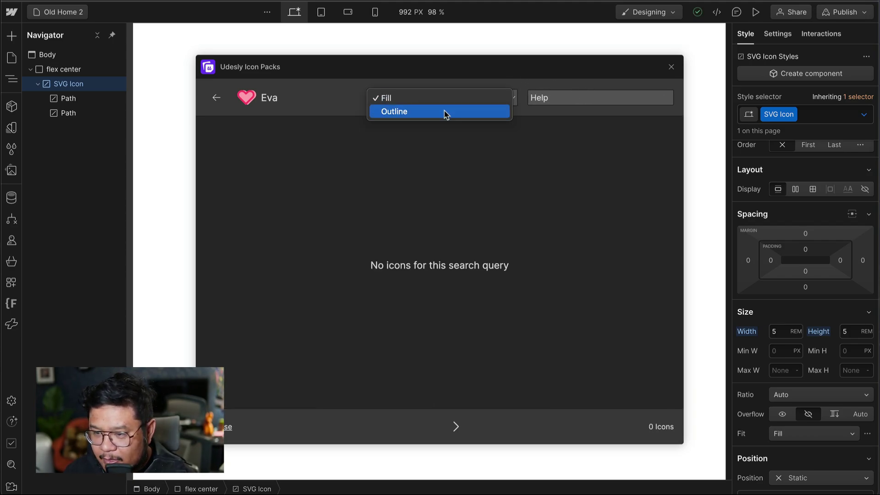
pyautogui.click(446, 112)
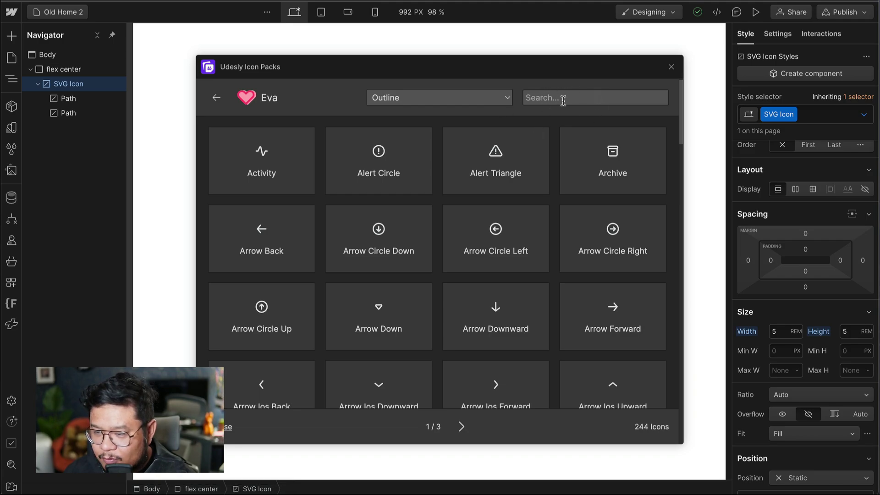
pyautogui.click(563, 98)
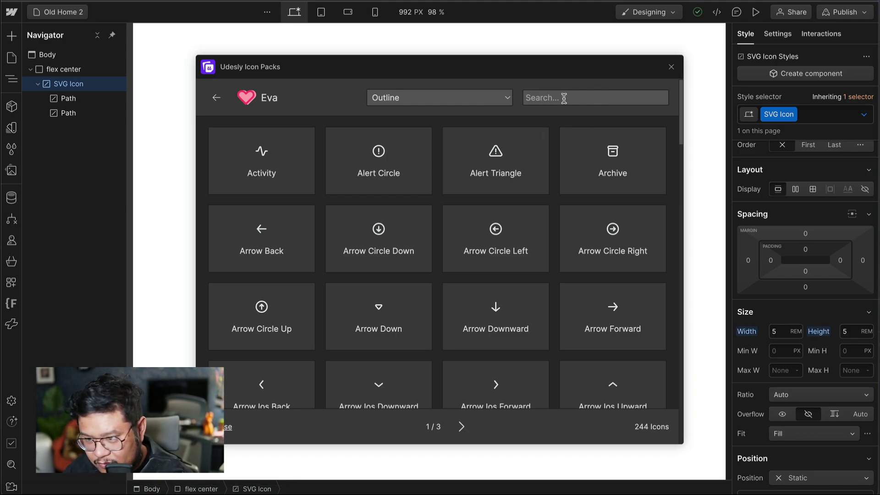
pyautogui.write('Help')
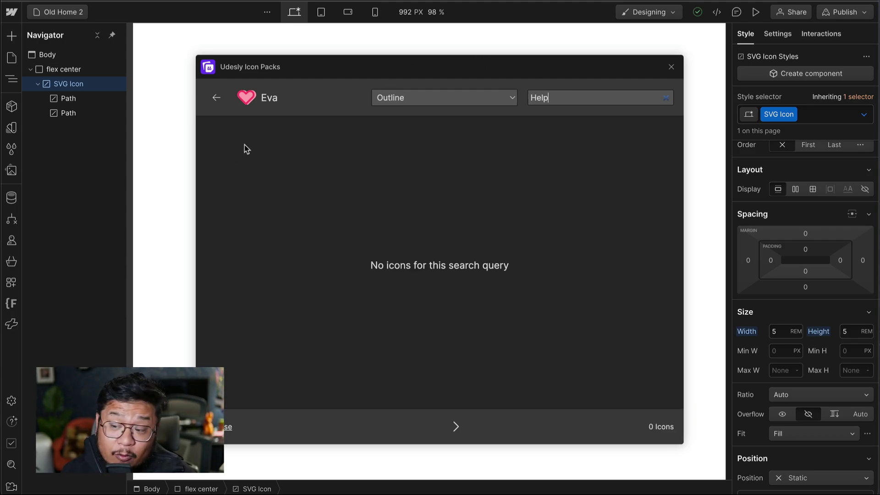
# Step: Go back to the pack list and search the Flowbite pack for 'Help'
pyautogui.click(216, 98)
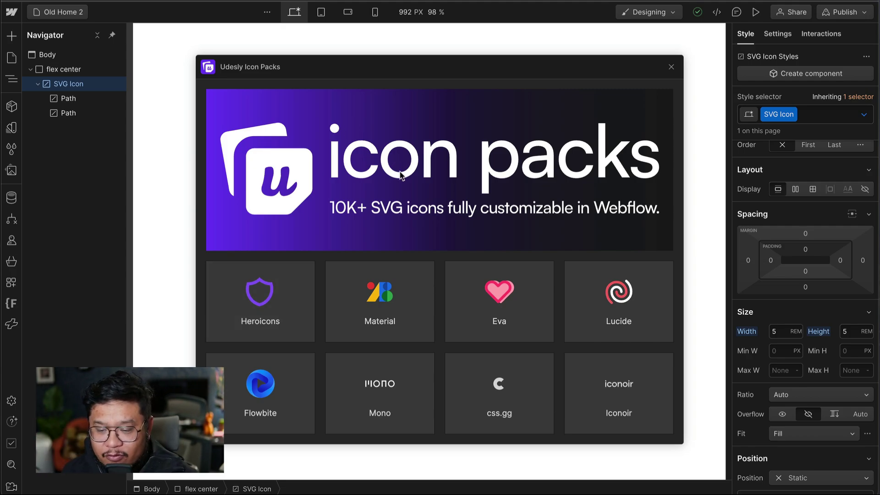
pyautogui.click(304, 414)
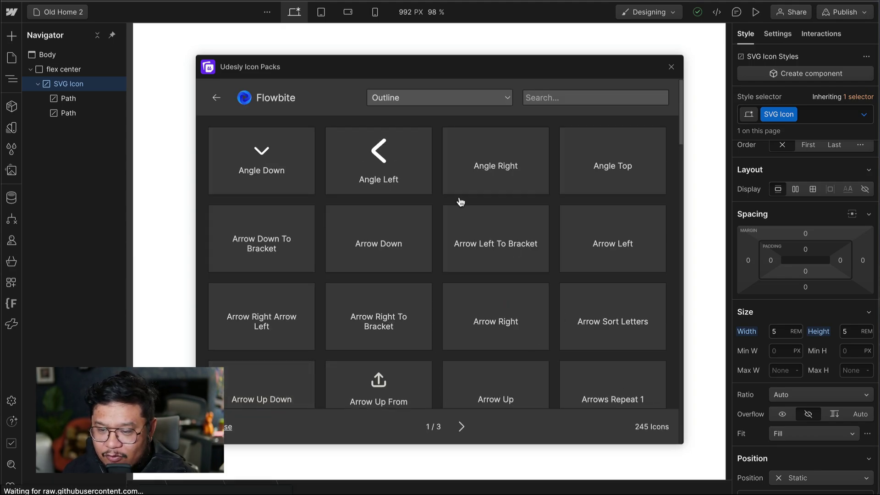
pyautogui.click(570, 100)
pyautogui.write('Help')
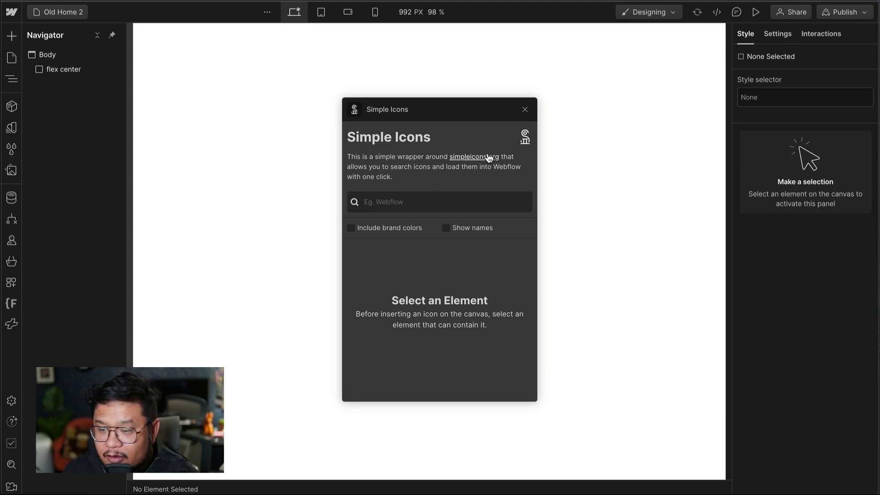
# Step: With flex center selected, search Simple Icons for 'help', then 'up', then 'webflo'
pyautogui.click(391, 203)
pyautogui.write('h')
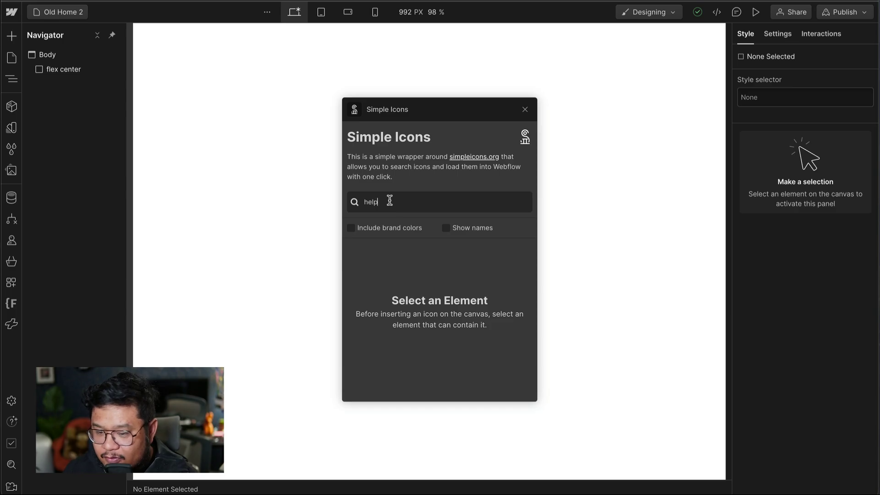
pyautogui.write('elp')
pyautogui.click(191, 86)
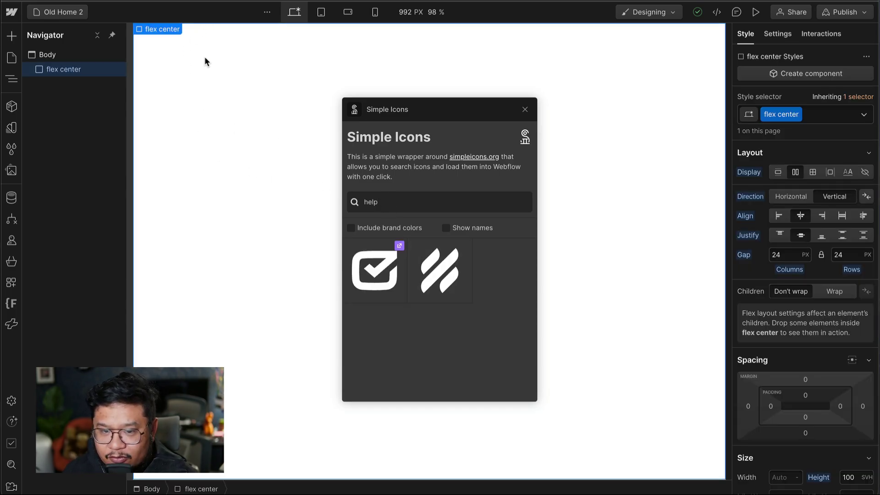
pyautogui.doubleClick(421, 204)
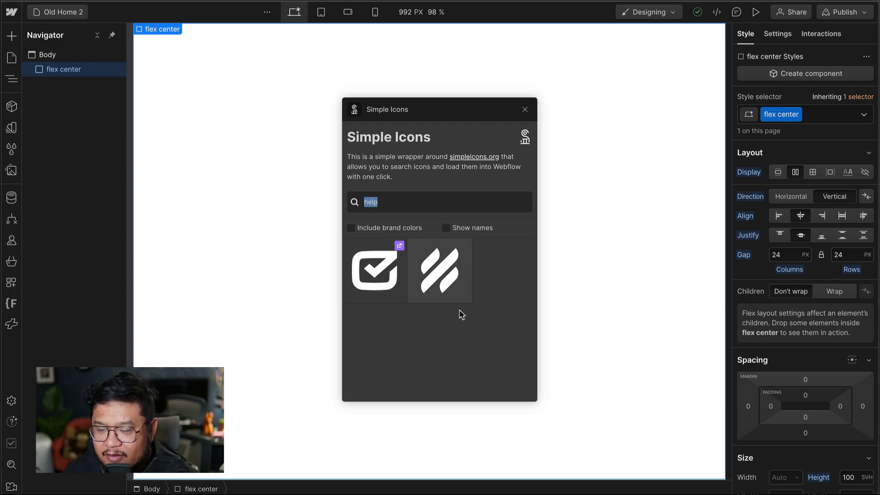
pyautogui.click(413, 202)
pyautogui.hotkey('ctrl', 'a')
pyautogui.write('up')
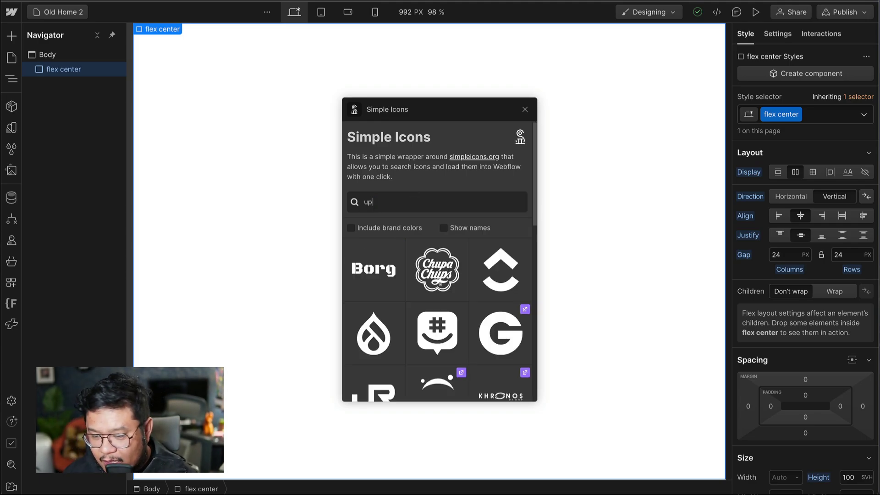
pyautogui.scroll(-10, 431, 305)
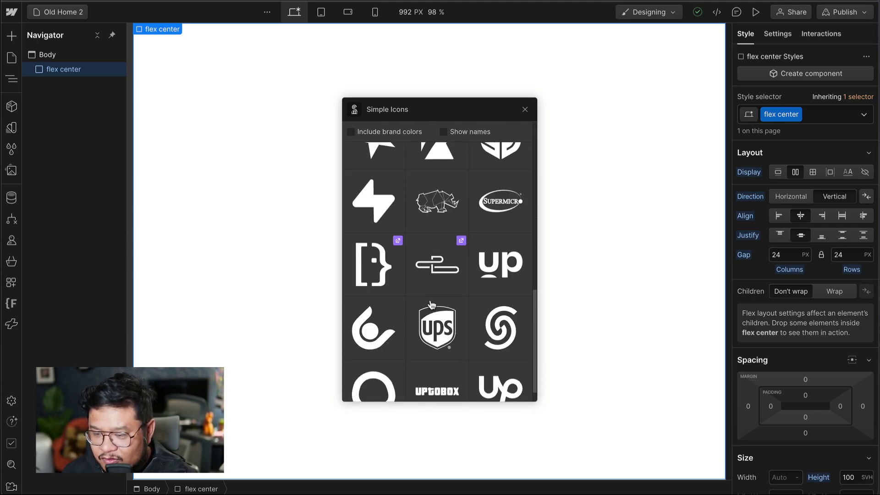
pyautogui.scroll(10, 431, 304)
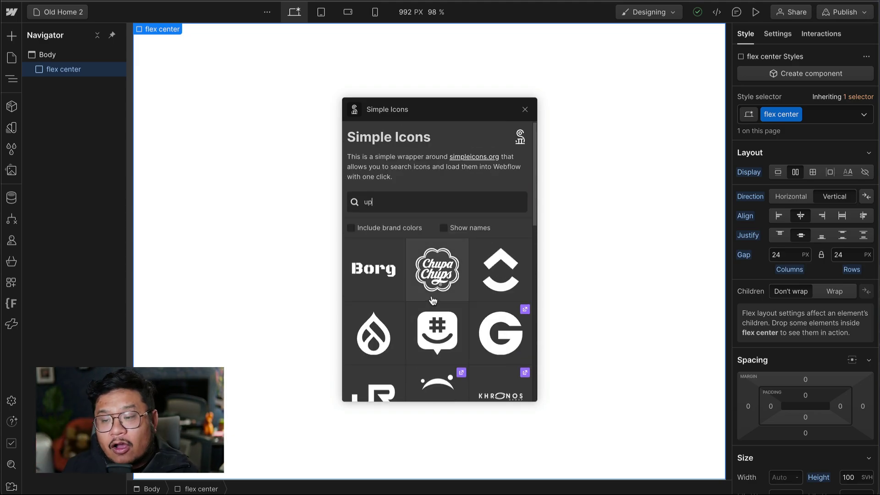
pyautogui.doubleClick(426, 208)
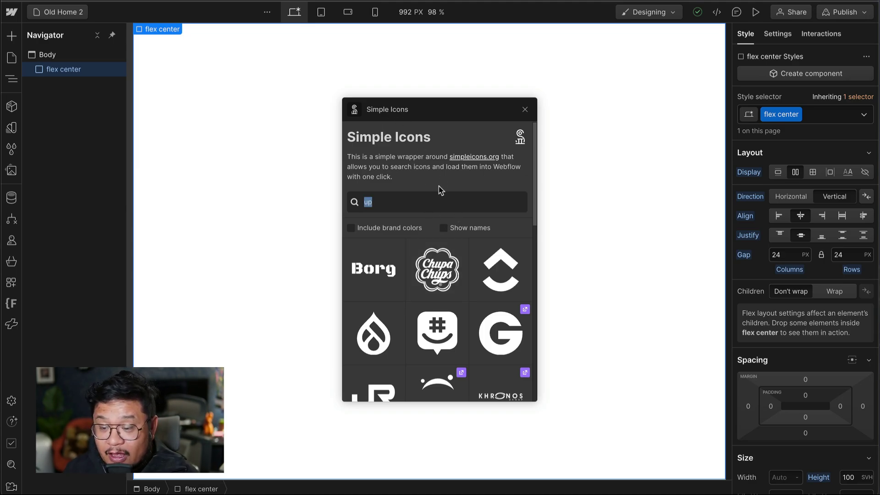
pyautogui.write('webflow')
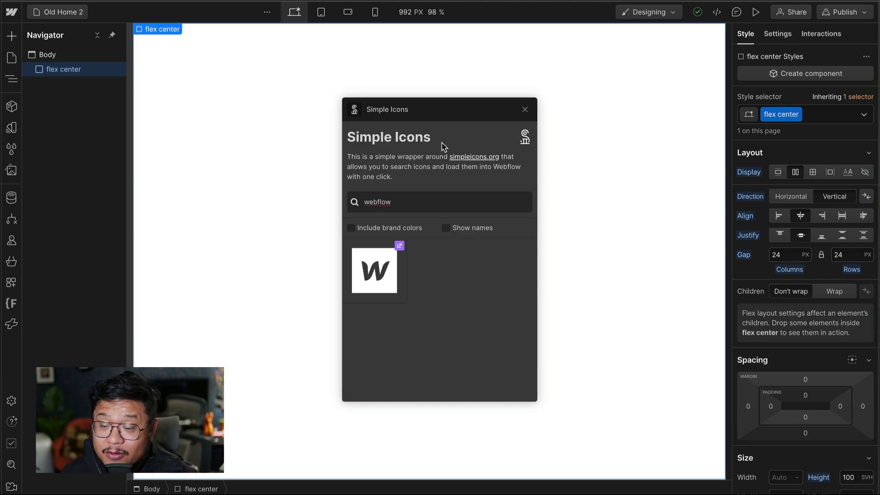
# Step: Close Simple Icons, launch Ikonik, browse its library list and search Ant Icons for 'help'
pyautogui.click(524, 109)
pyautogui.click(11, 283)
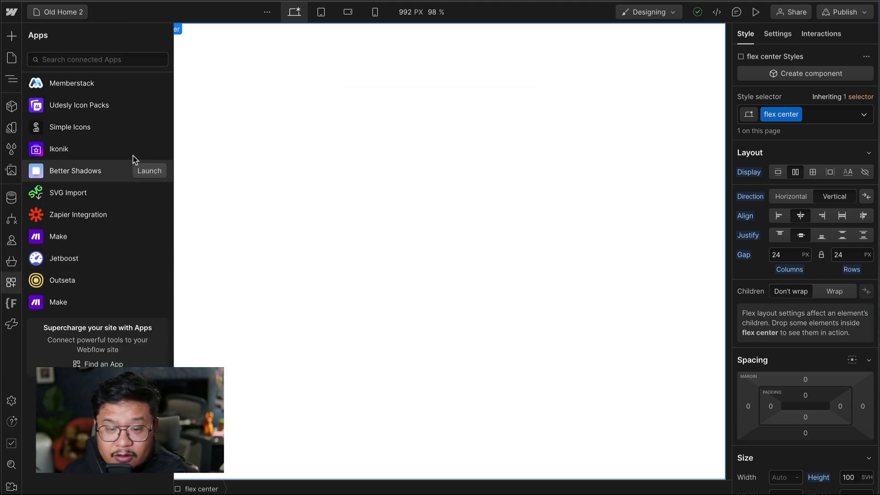
pyautogui.click(148, 150)
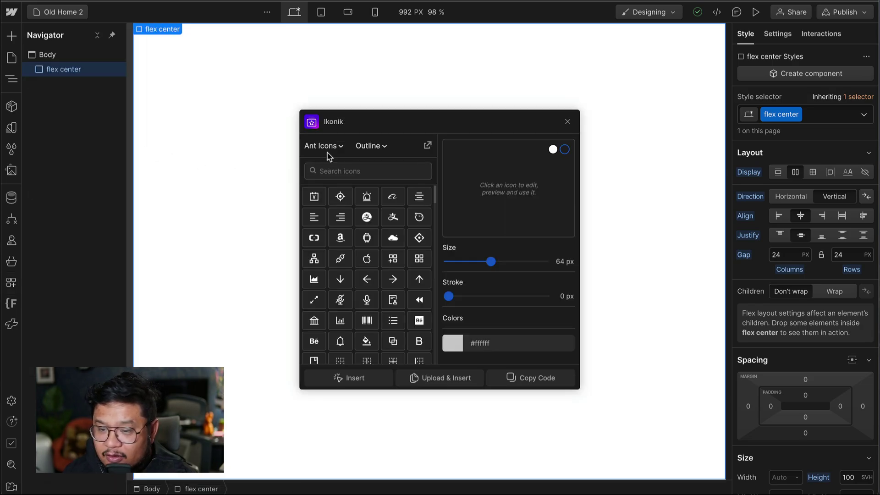
pyautogui.click(339, 146)
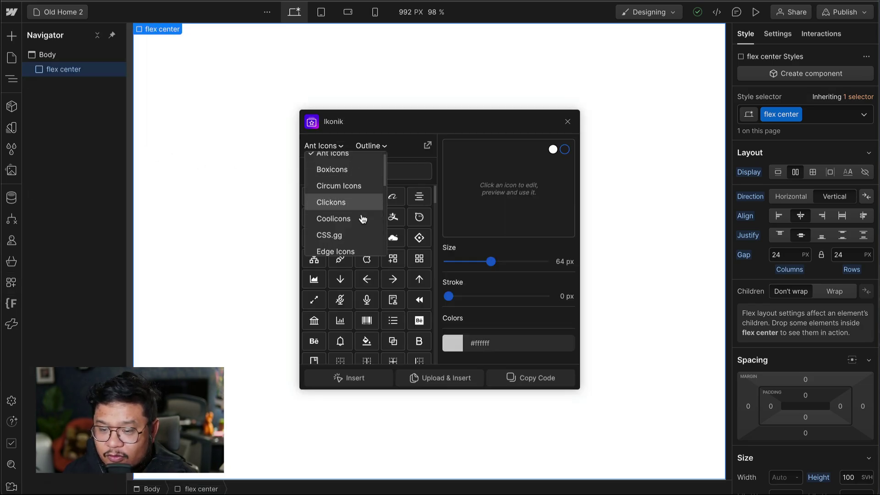
pyautogui.scroll(-1, 362, 219)
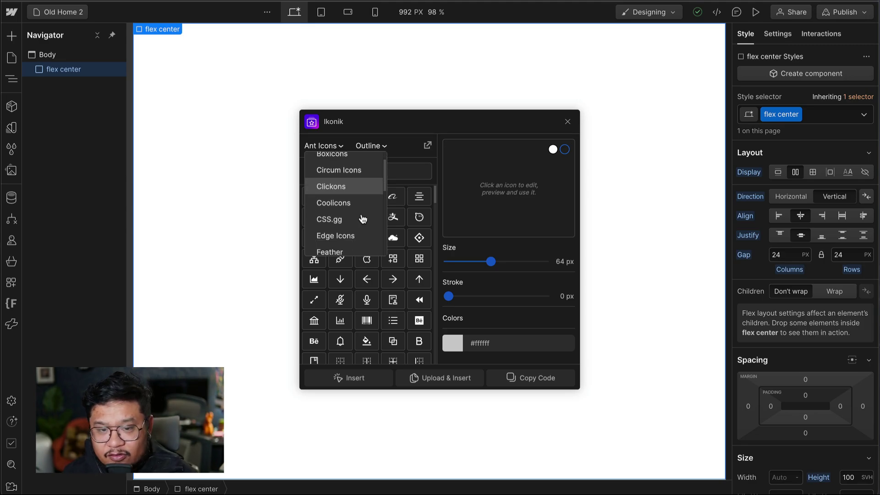
pyautogui.scroll(1, 362, 218)
pyautogui.scroll(-5, 362, 219)
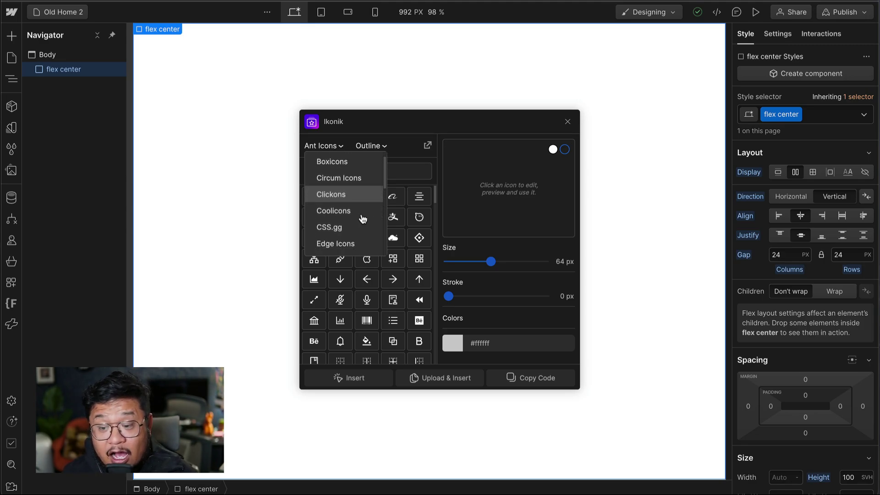
pyautogui.scroll(-4, 362, 219)
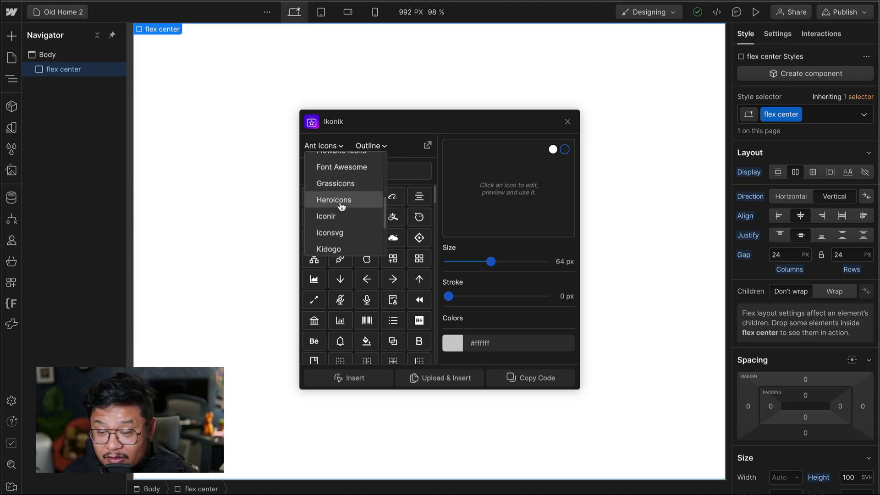
pyautogui.scroll(-3, 360, 229)
pyautogui.scroll(-2, 361, 229)
pyautogui.scroll(10, 360, 230)
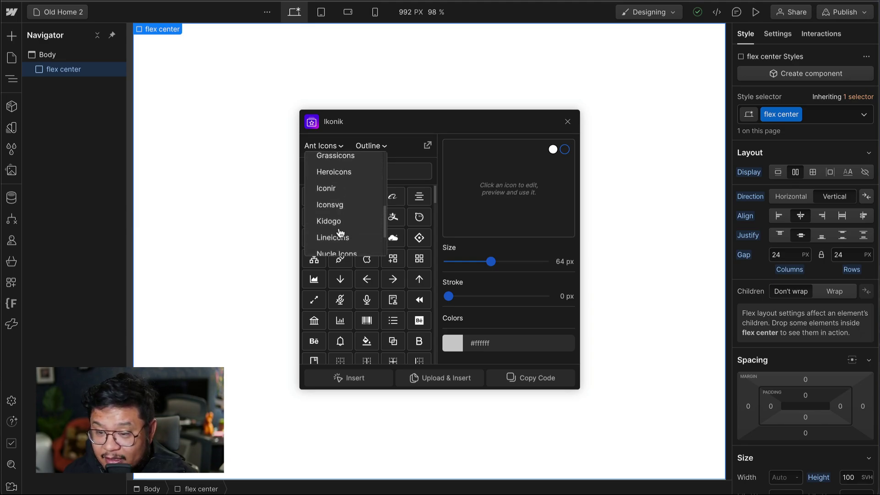
pyautogui.click(402, 172)
pyautogui.write('help')
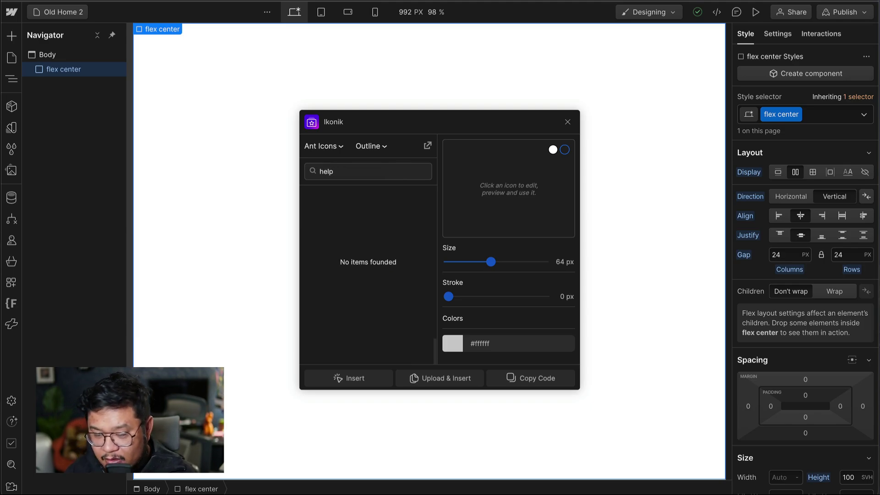
# Step: Repeat the 'help' search in Boxicons and Clickons, then switch the library to Coolicons
pyautogui.click(341, 146)
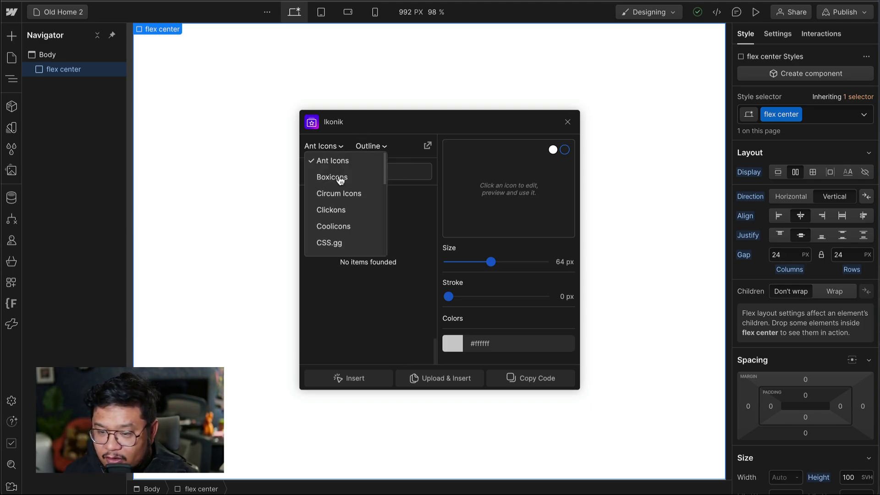
pyautogui.click(344, 178)
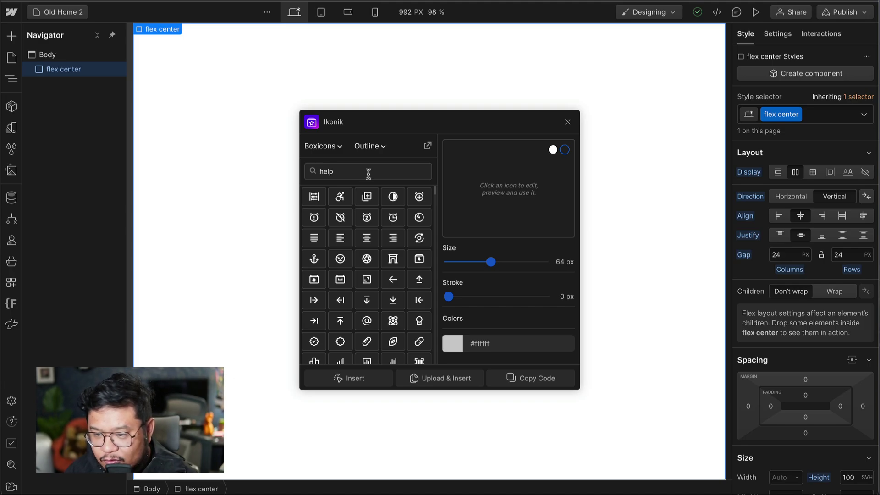
pyautogui.doubleClick(368, 174)
pyautogui.press('BackSpace')
pyautogui.write('help')
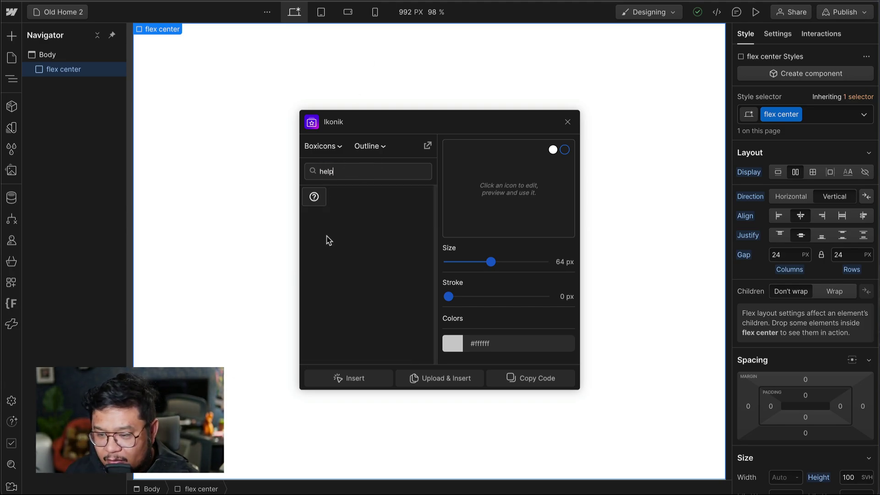
pyautogui.click(334, 146)
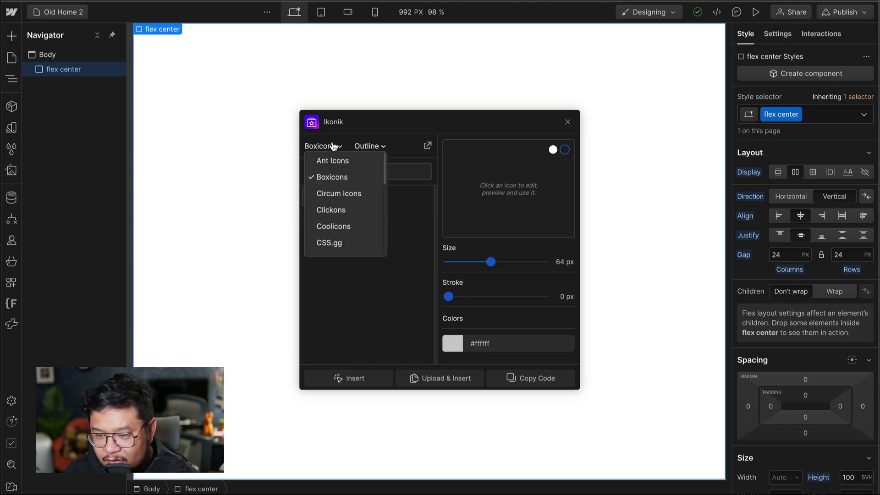
pyautogui.click(331, 209)
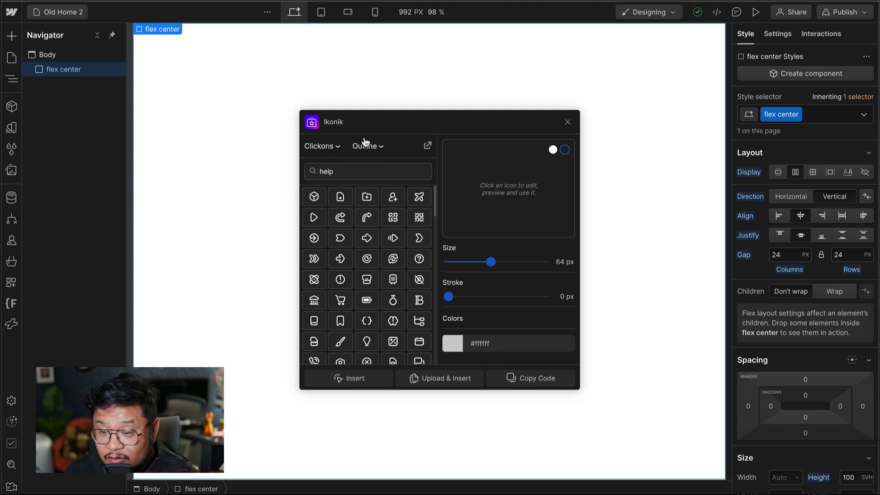
pyautogui.doubleClick(337, 172)
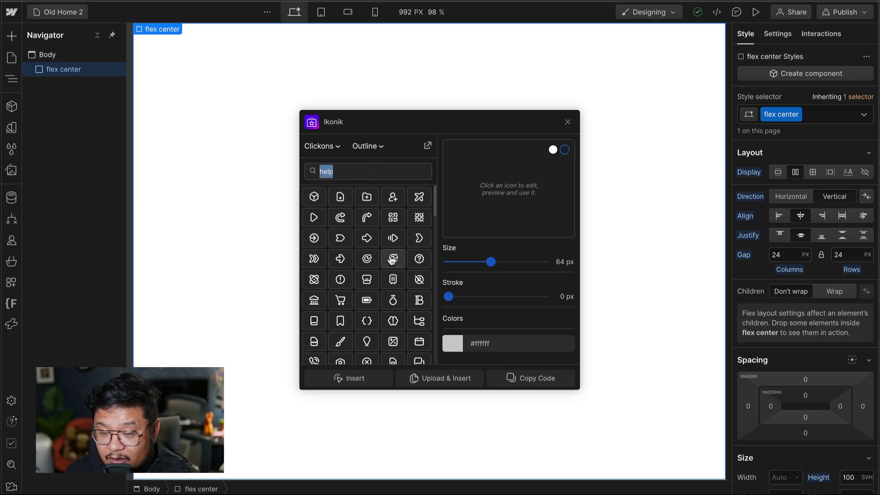
pyautogui.write('help')
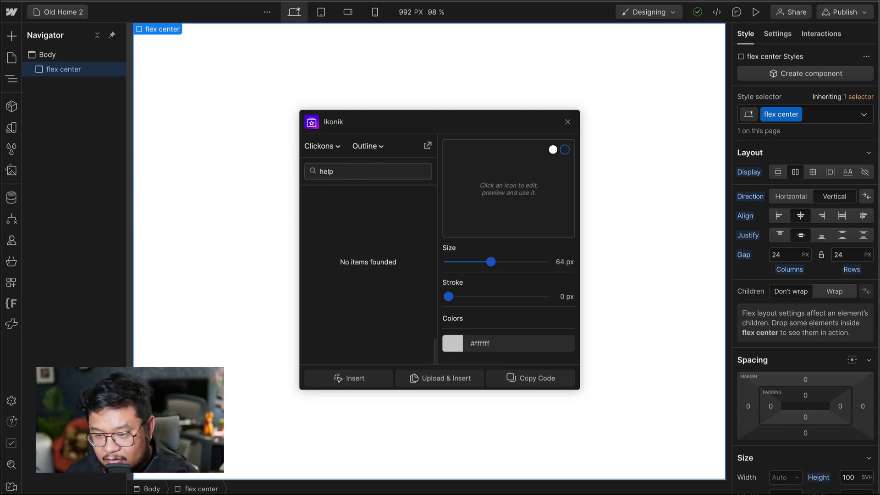
pyautogui.click(334, 146)
pyautogui.click(348, 227)
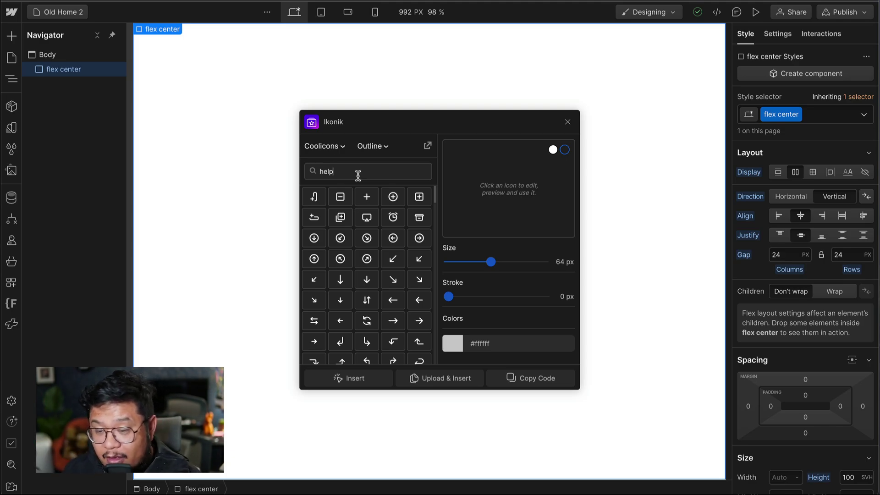
# Step: Search Coolicons for 'help', pick the square question-mark icon and size it to 84 px
pyautogui.hotkey('ctrl', 'a')
pyautogui.write('help')
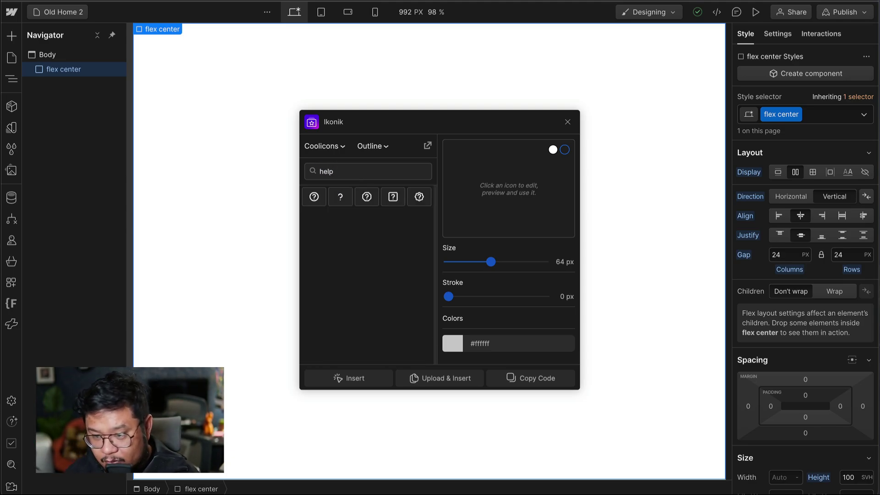
pyautogui.click(395, 198)
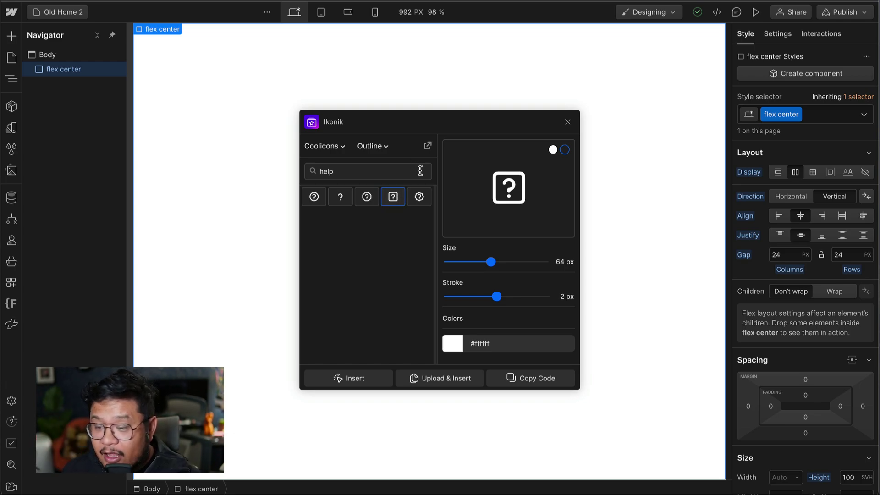
pyautogui.moveTo(491, 262)
pyautogui.mouseDown()
pyautogui.moveTo(525, 262)
pyautogui.moveTo(509, 262)
pyautogui.mouseUp()
# Step: Set the icon colour to blue, #0400ff
pyautogui.click(453, 351)
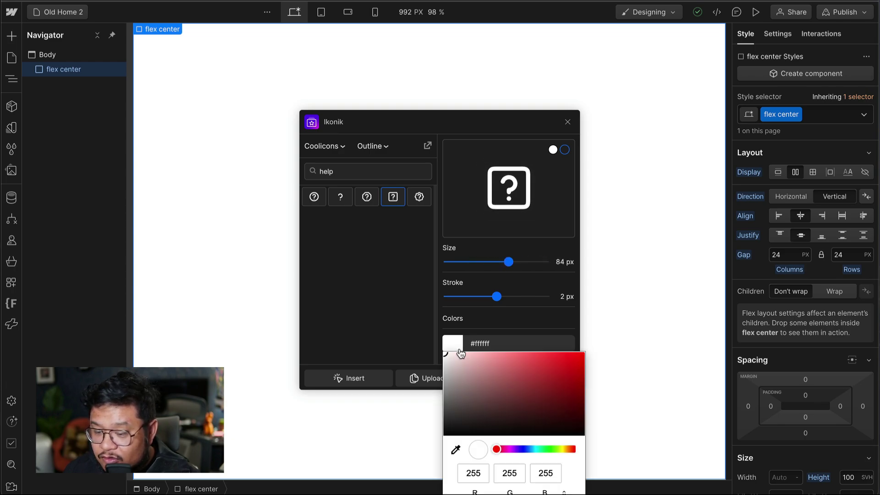
pyautogui.moveTo(503, 386)
pyautogui.mouseDown()
pyautogui.moveTo(573, 367)
pyautogui.moveTo(601, 334)
pyautogui.mouseUp()
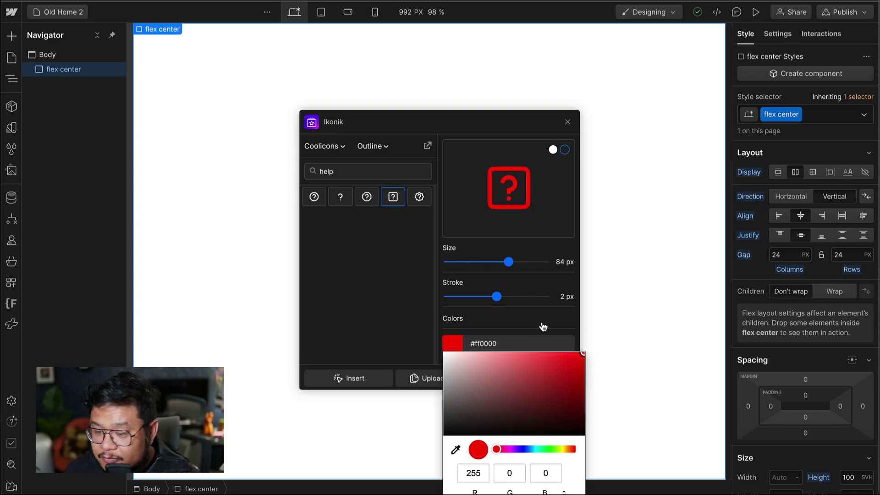
pyautogui.moveTo(538, 429); pyautogui.dragTo(570, 426)
pyautogui.moveTo(496, 449); pyautogui.dragTo(523, 449)
pyautogui.moveTo(569, 426); pyautogui.dragTo(581, 358)
pyautogui.click(566, 325)
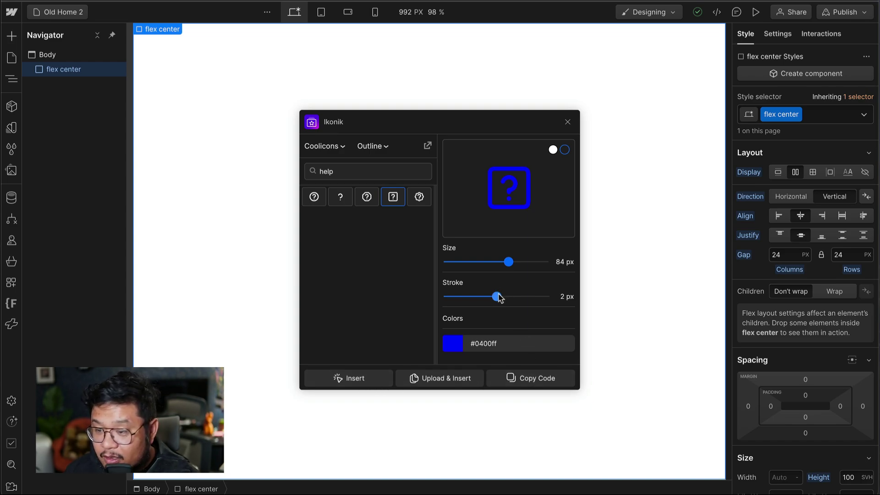
# Step: Give the icon a 1.7 px stroke, check it on both preview backgrounds, and insert it
pyautogui.moveTo(497, 296)
pyautogui.mouseDown()
pyautogui.moveTo(471, 294)
pyautogui.moveTo(582, 292)
pyautogui.moveTo(395, 291)
pyautogui.mouseUp()
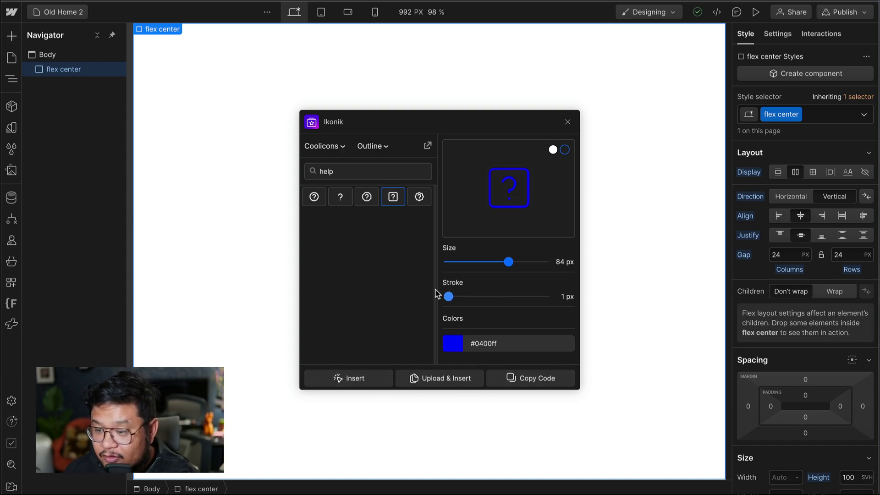
pyautogui.moveTo(464, 293)
pyautogui.mouseDown()
pyautogui.moveTo(636, 293)
pyautogui.moveTo(482, 296)
pyautogui.mouseUp()
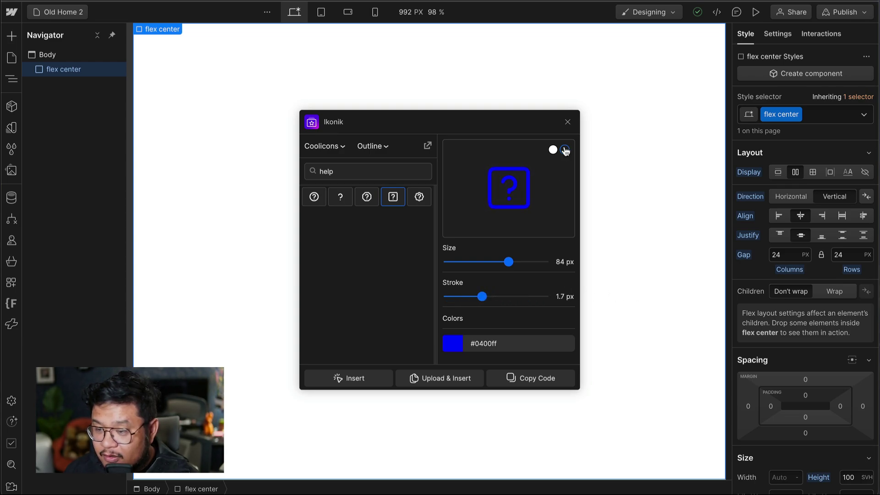
pyautogui.click(565, 151)
pyautogui.click(566, 153)
pyautogui.click(567, 154)
pyautogui.click(567, 153)
pyautogui.click(553, 150)
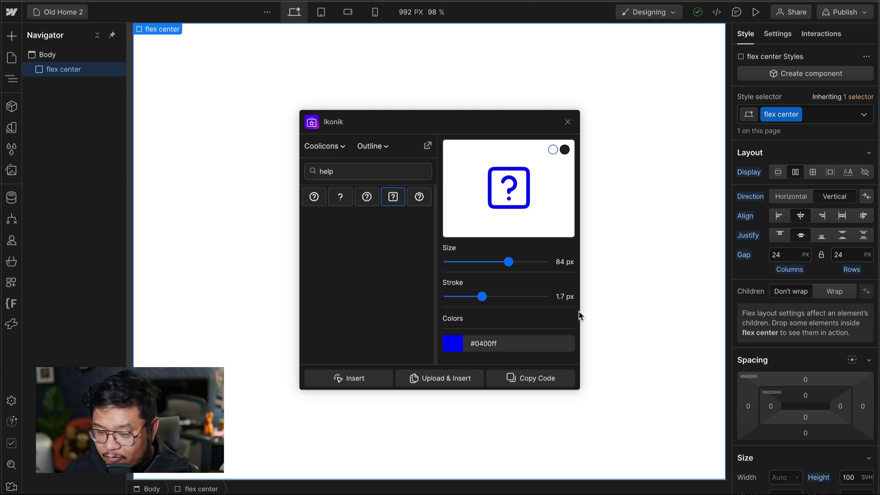
pyautogui.click(337, 380)
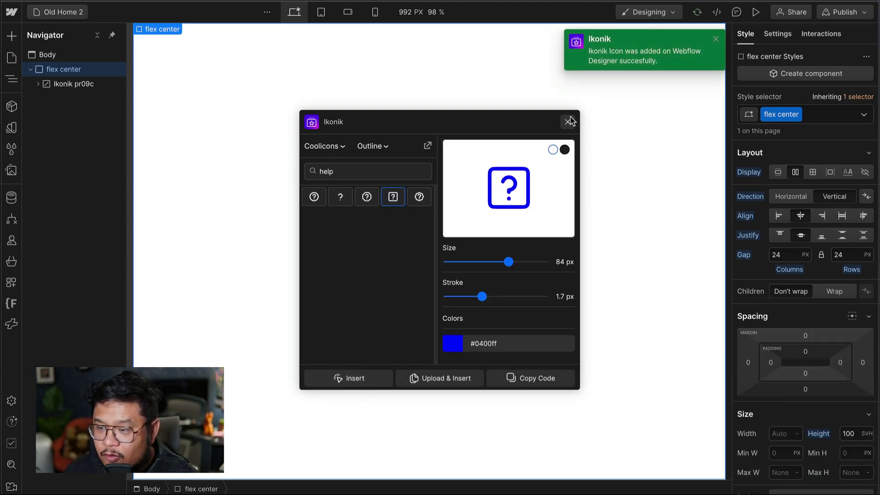
# Step: Close Ikonik, select the Ikonik pr09c element, and set its width and height to 5rem
pyautogui.click(569, 121)
pyautogui.click(83, 85)
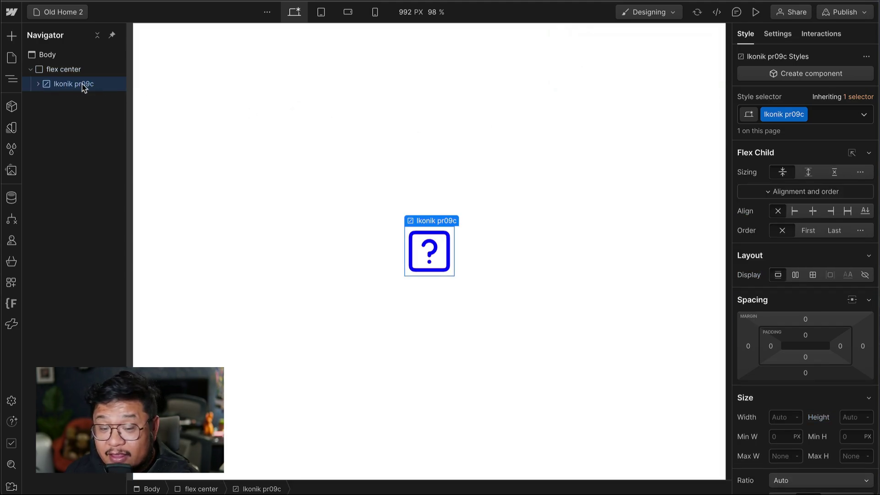
pyautogui.moveTo(41, 88)
pyautogui.mouseDown()
pyautogui.moveTo(34, 73)
pyautogui.moveTo(48, 88)
pyautogui.mouseUp()
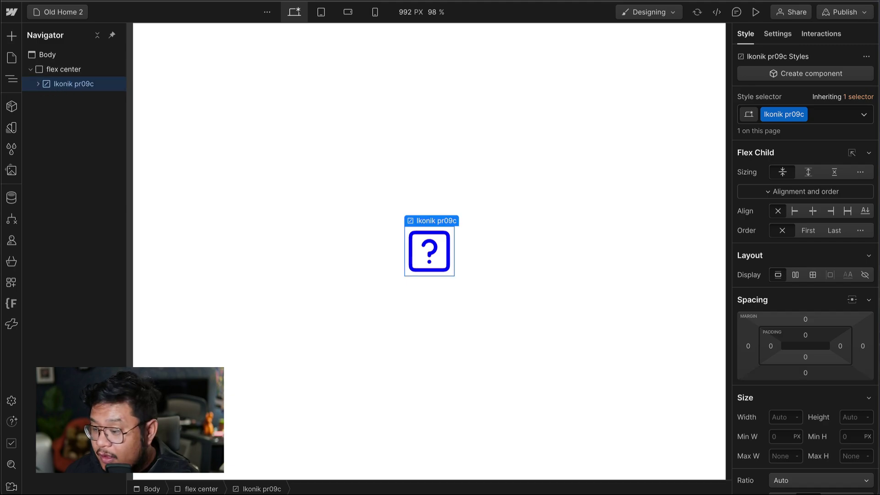
pyautogui.click(784, 409)
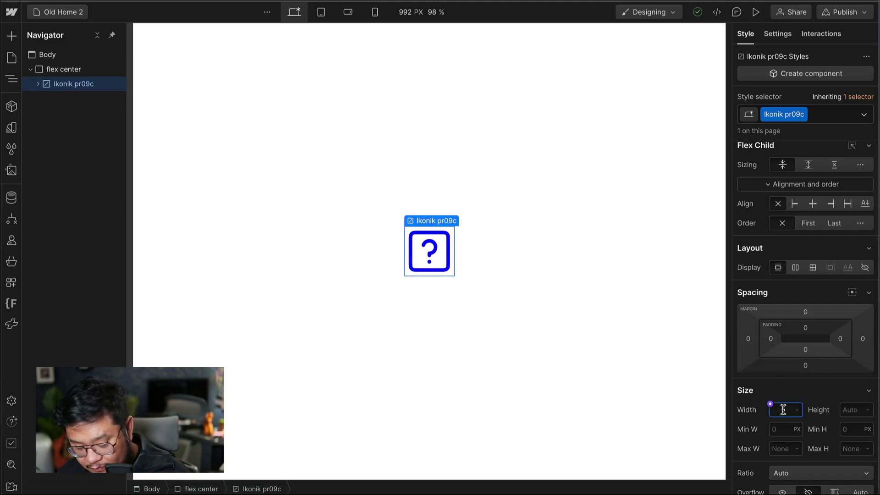
pyautogui.write('5rem')
pyautogui.press('Return')
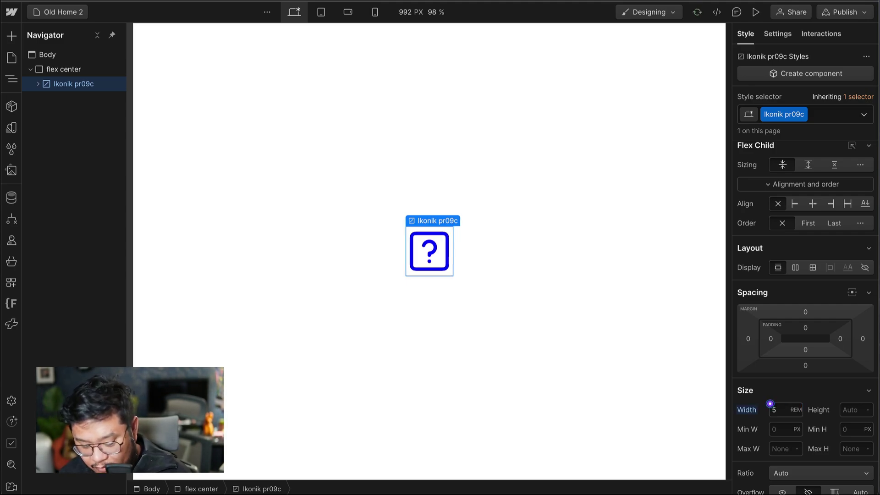
pyautogui.click(420, 11)
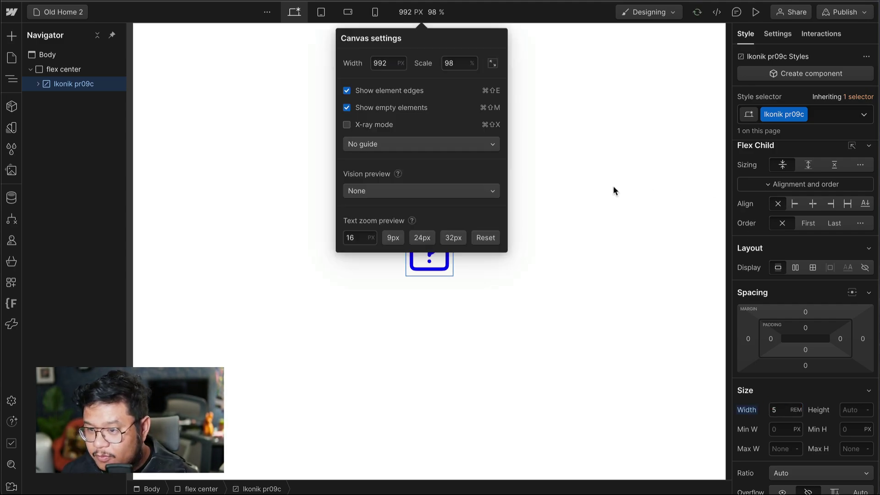
pyautogui.press('Escape')
pyautogui.click(855, 407)
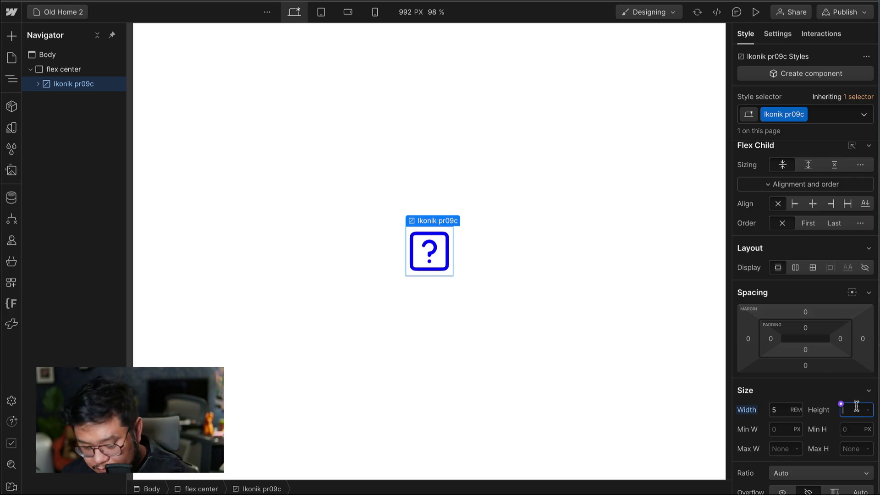
pyautogui.press('Return')
pyautogui.scroll(-3, 851, 398)
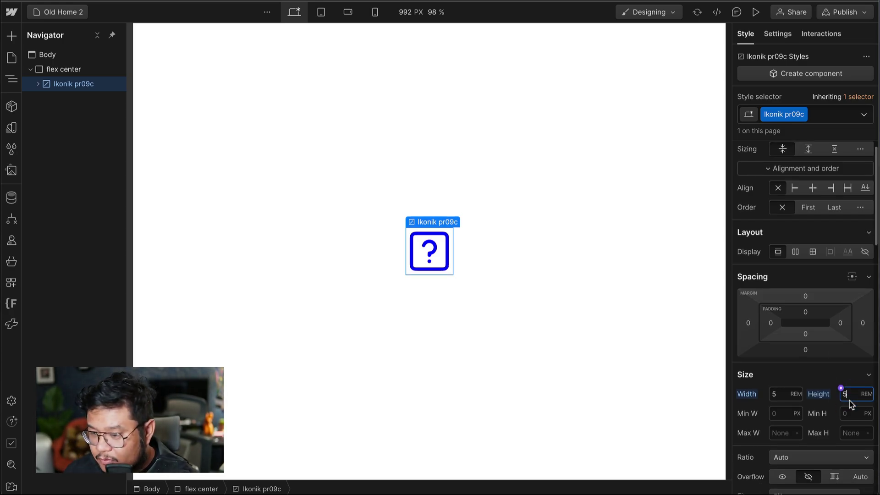
pyautogui.scroll(-5, 849, 383)
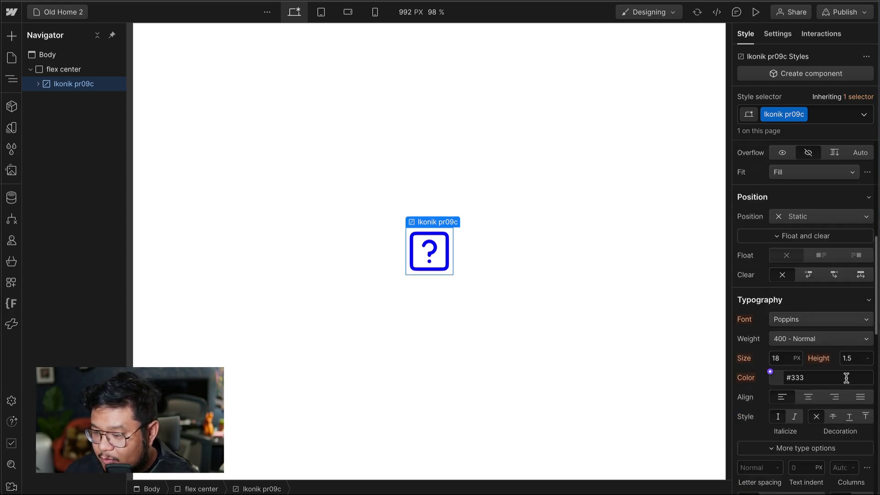
pyautogui.click(776, 372)
pyautogui.moveTo(801, 263)
pyautogui.mouseDown()
pyautogui.moveTo(842, 216)
pyautogui.moveTo(803, 198)
pyautogui.moveTo(872, 177)
pyautogui.moveTo(755, 303)
pyautogui.moveTo(873, 177)
pyautogui.mouseUp()
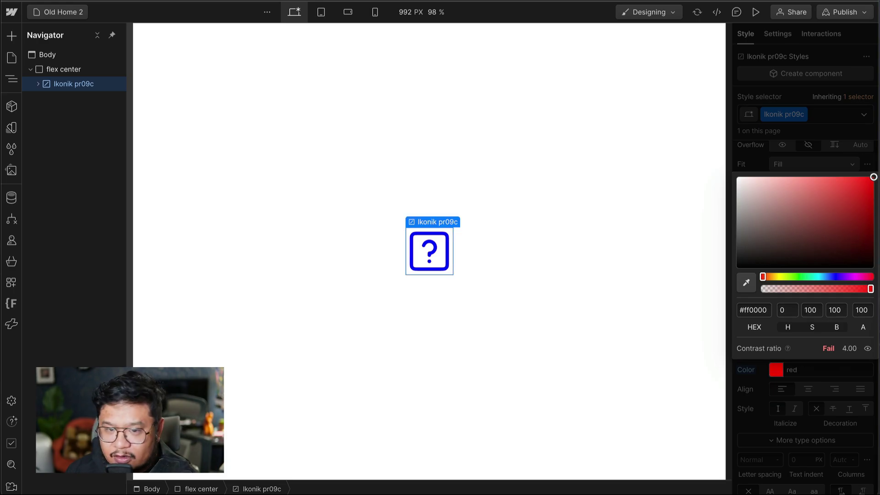
pyautogui.click(832, 136)
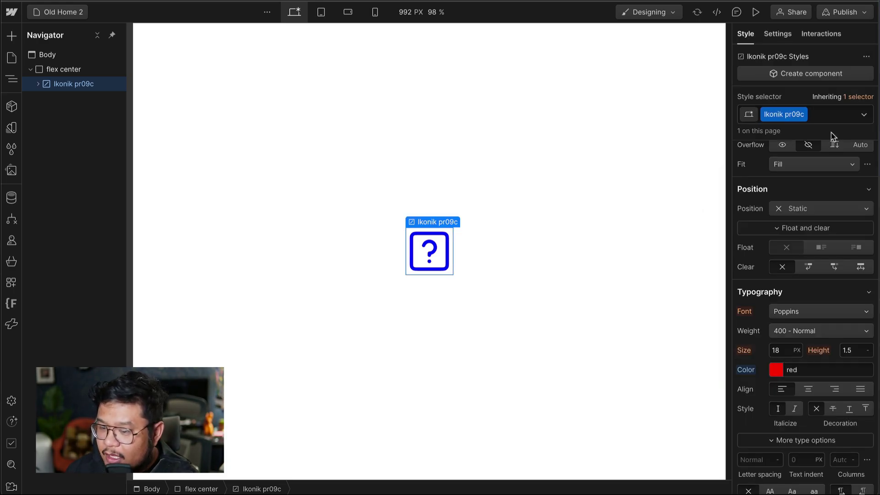
pyautogui.click(778, 34)
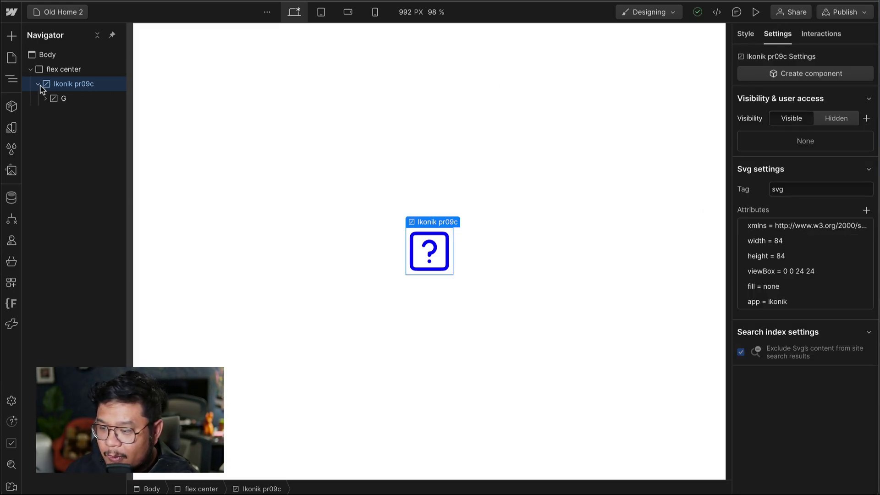
pyautogui.click(45, 98)
pyautogui.click(57, 115)
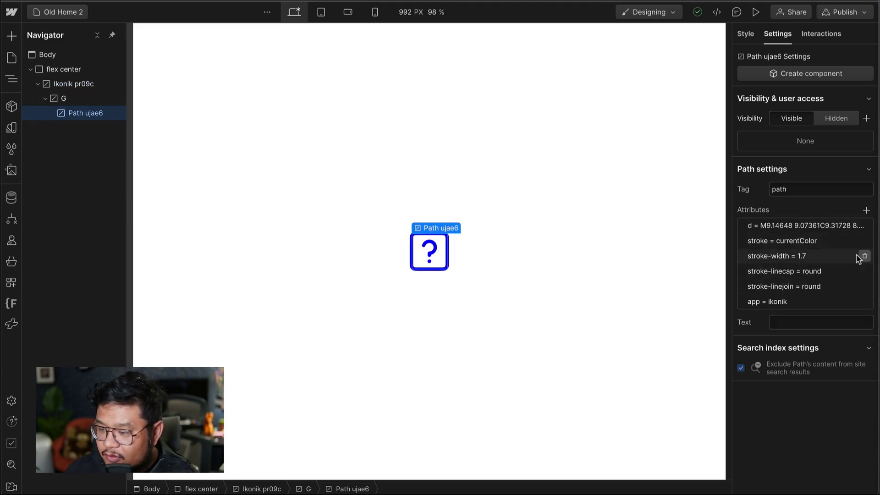
pyautogui.click(93, 104)
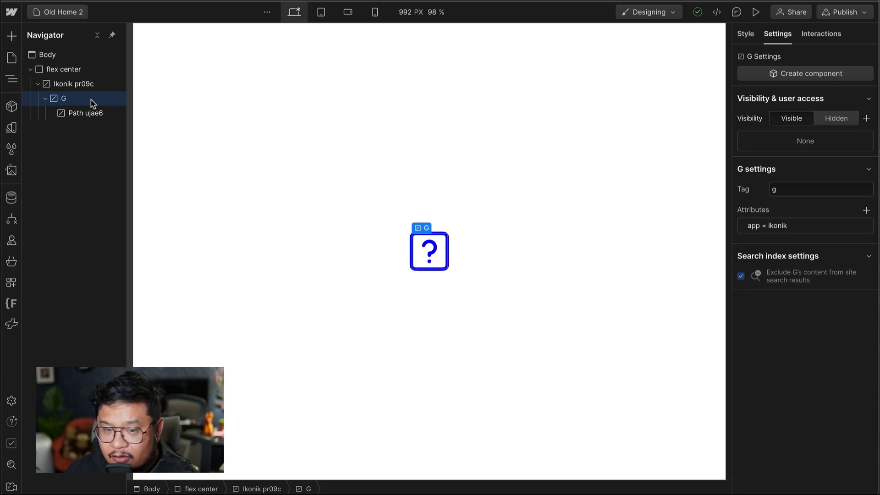
pyautogui.click(94, 89)
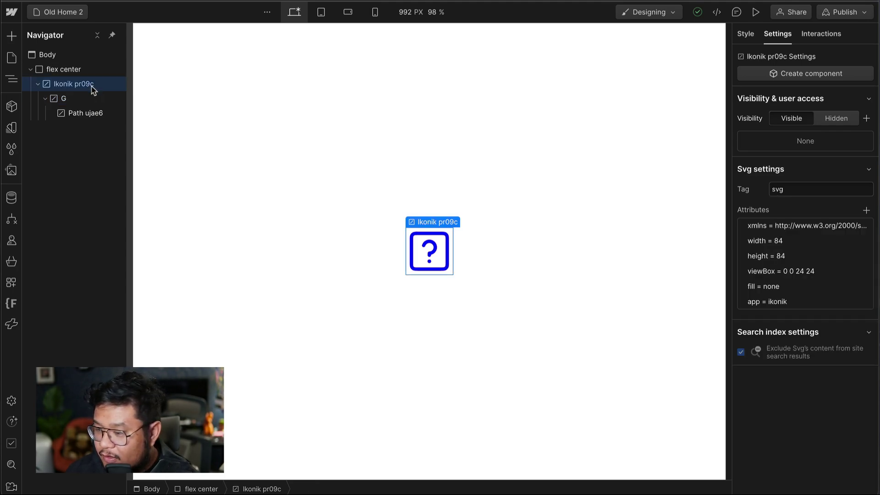
pyautogui.click(90, 112)
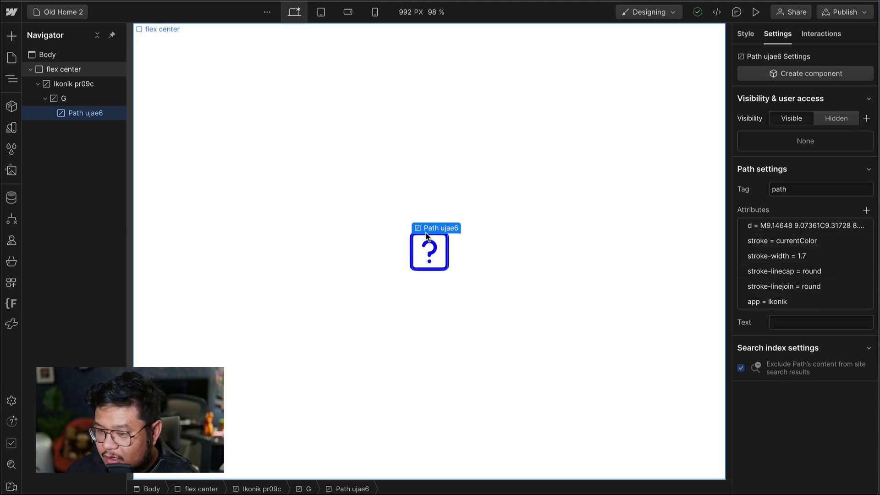
pyautogui.click(84, 84)
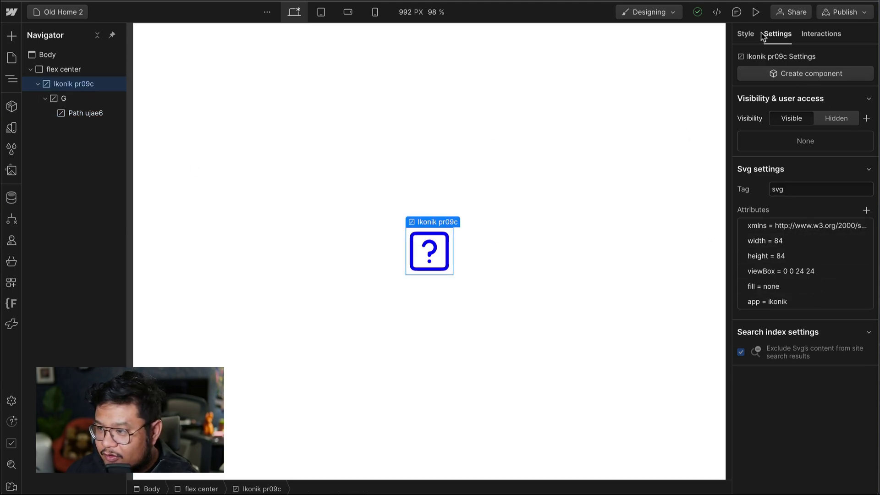
pyautogui.click(746, 34)
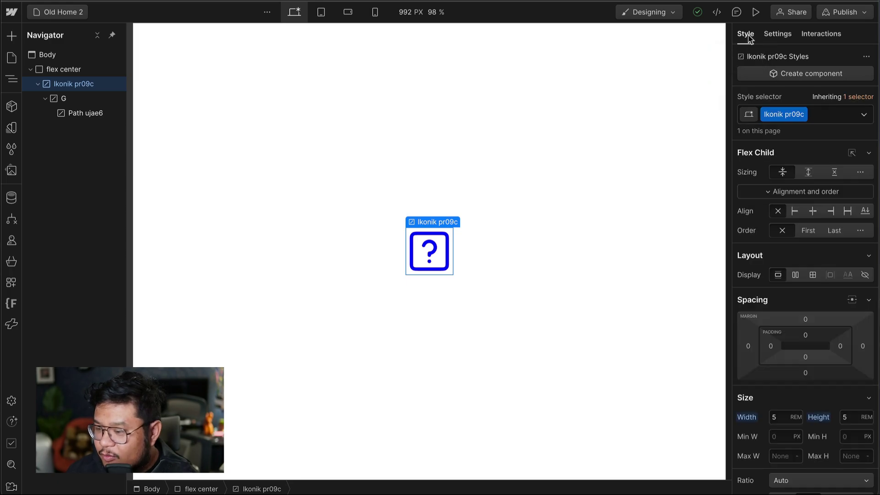
pyautogui.scroll(-8, 830, 321)
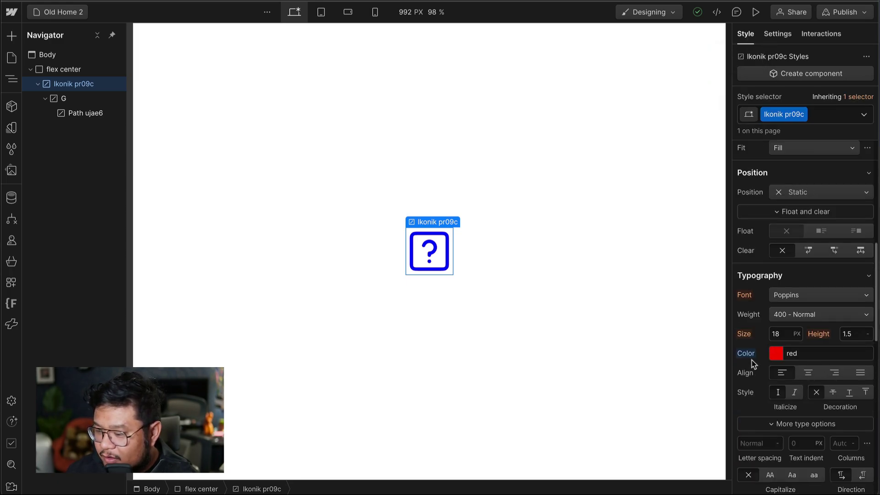
pyautogui.click(751, 356)
pyautogui.click(756, 367)
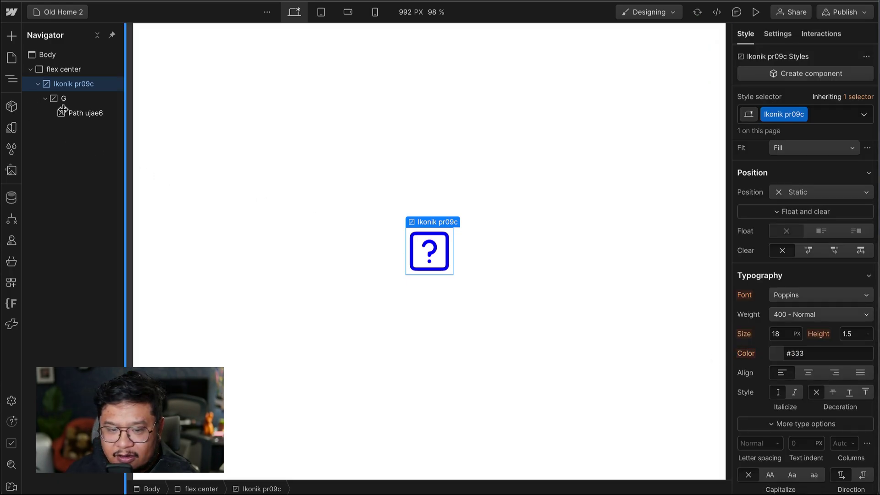
# Step: Close Ikonik without inserting, set the text colour to #ff2525, and relaunch Udesly Icon Packs
pyautogui.click(12, 283)
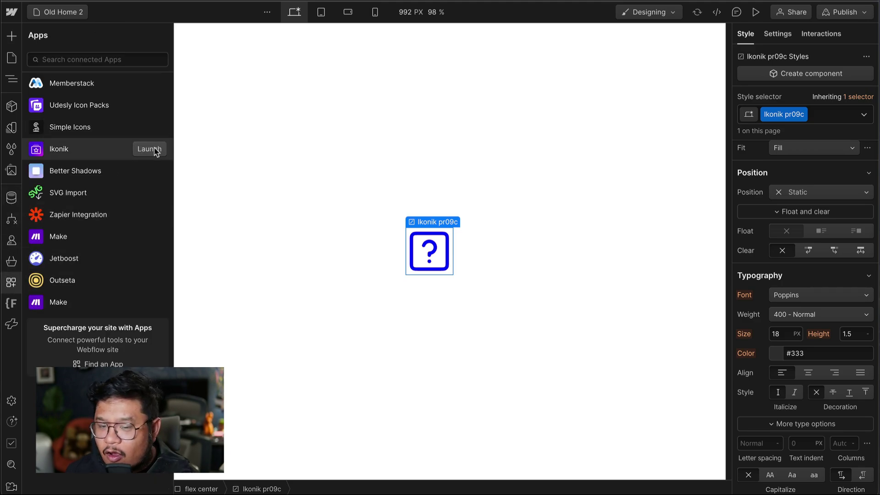
pyautogui.click(150, 149)
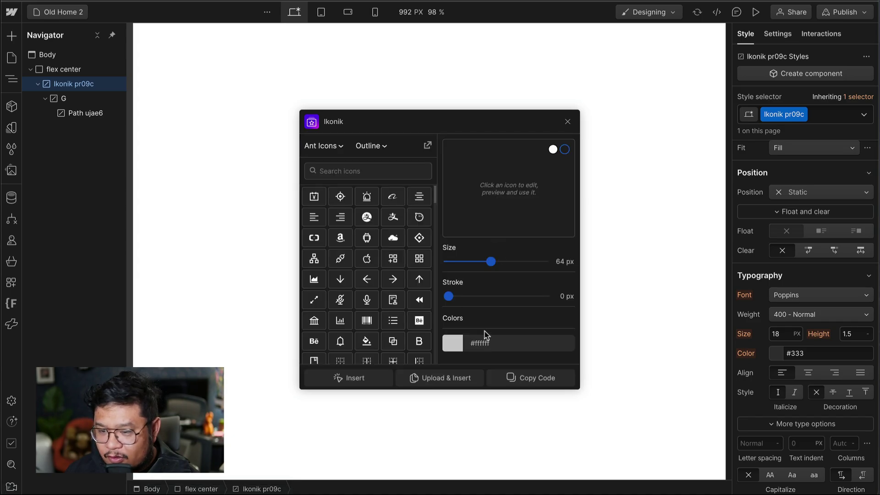
pyautogui.click(340, 196)
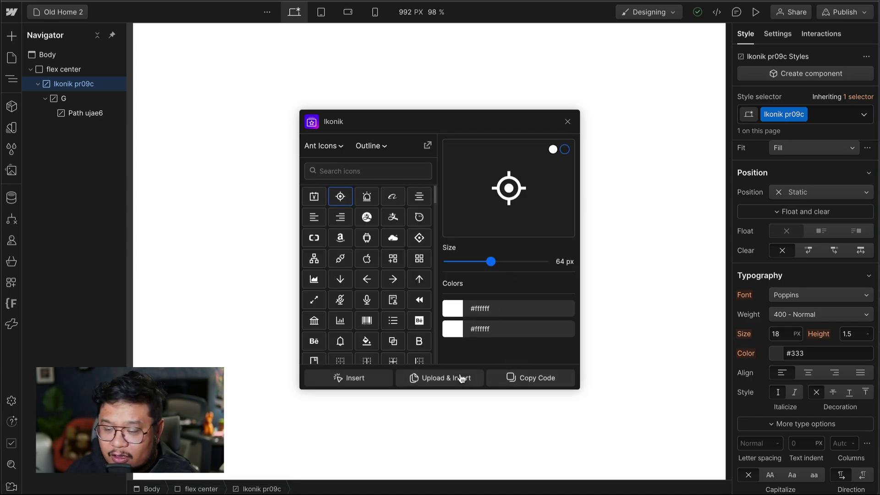
pyautogui.click(567, 122)
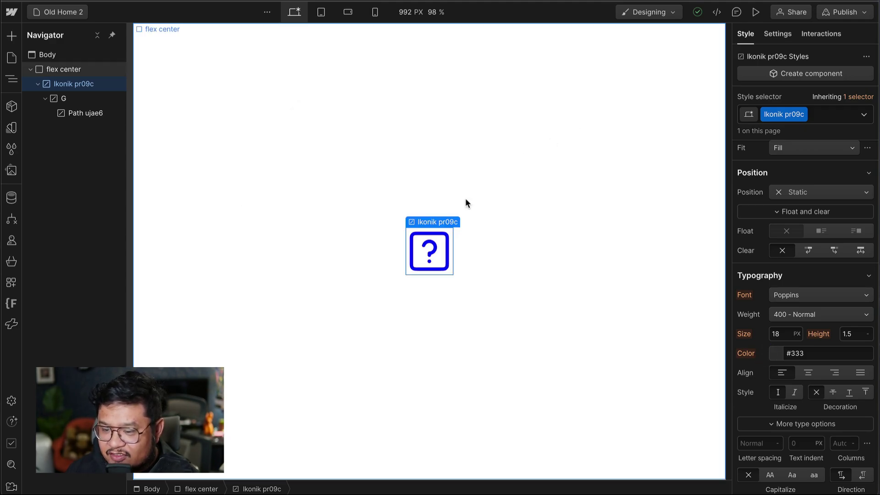
pyautogui.click(779, 357)
pyautogui.write('ff2525')
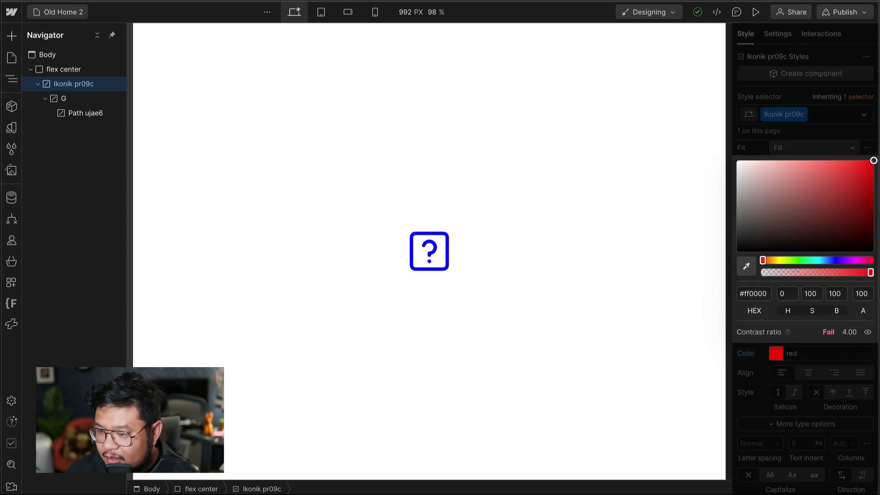
pyautogui.click(387, 174)
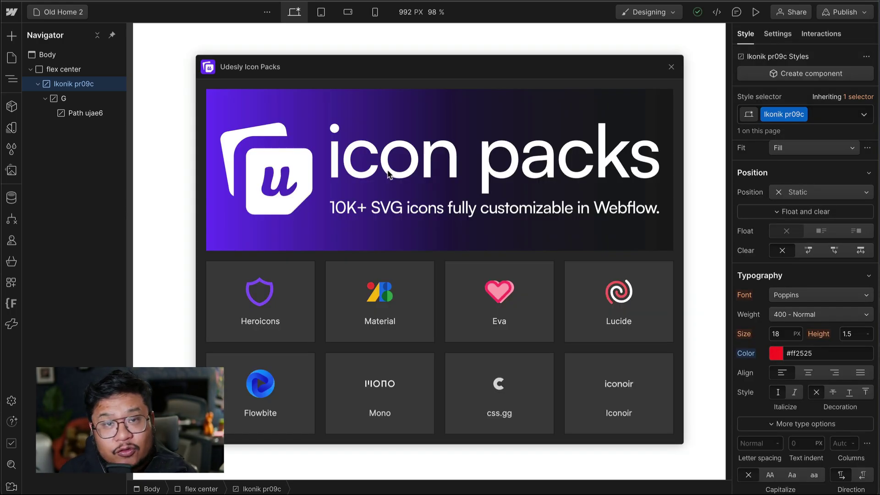